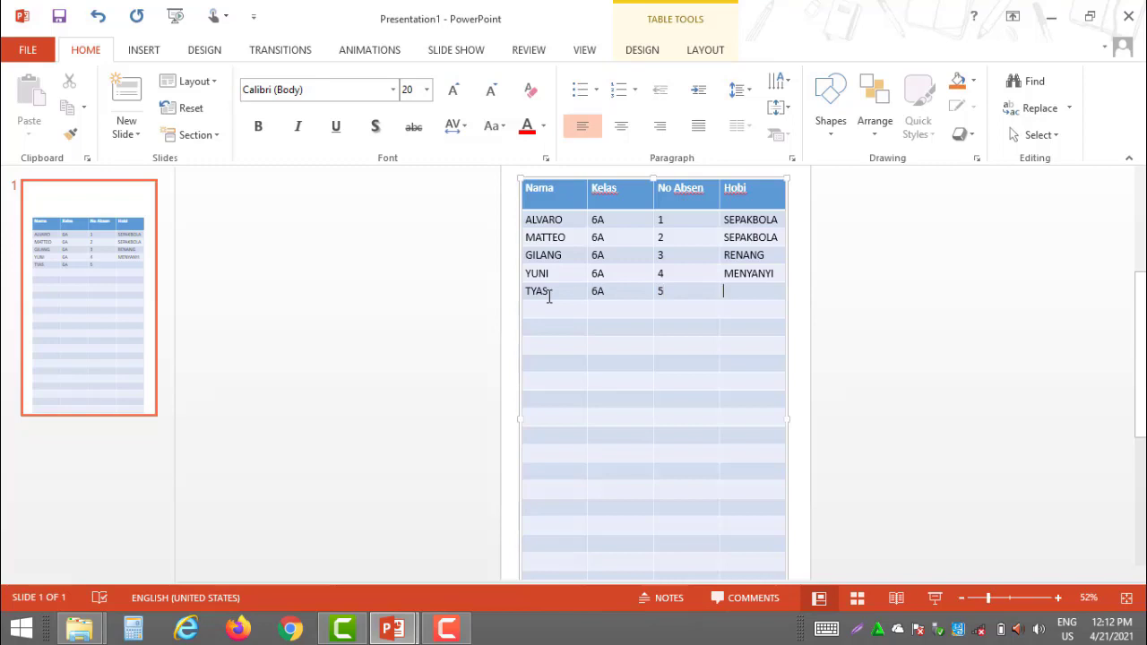
# Step: Enter MAKAN as the fifth student's Hobi, and fill the sixth student row with the student's name, 6B, 1 and SEPAKBOLA
pyautogui.write('MAKANDEVAN')
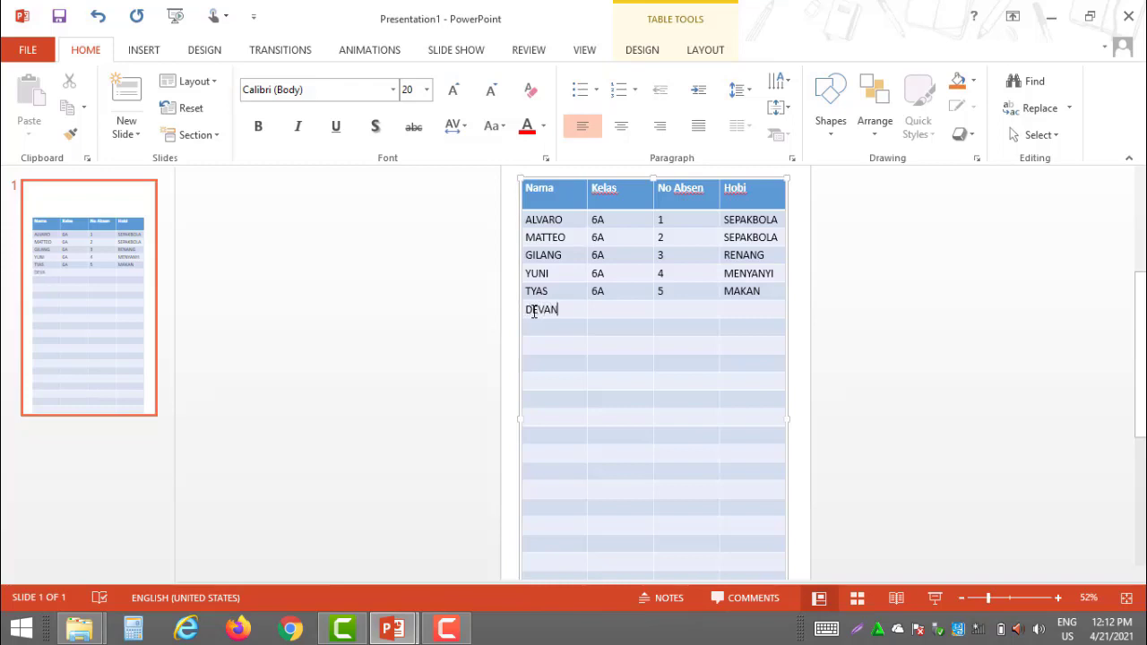
pyautogui.click(613, 315)
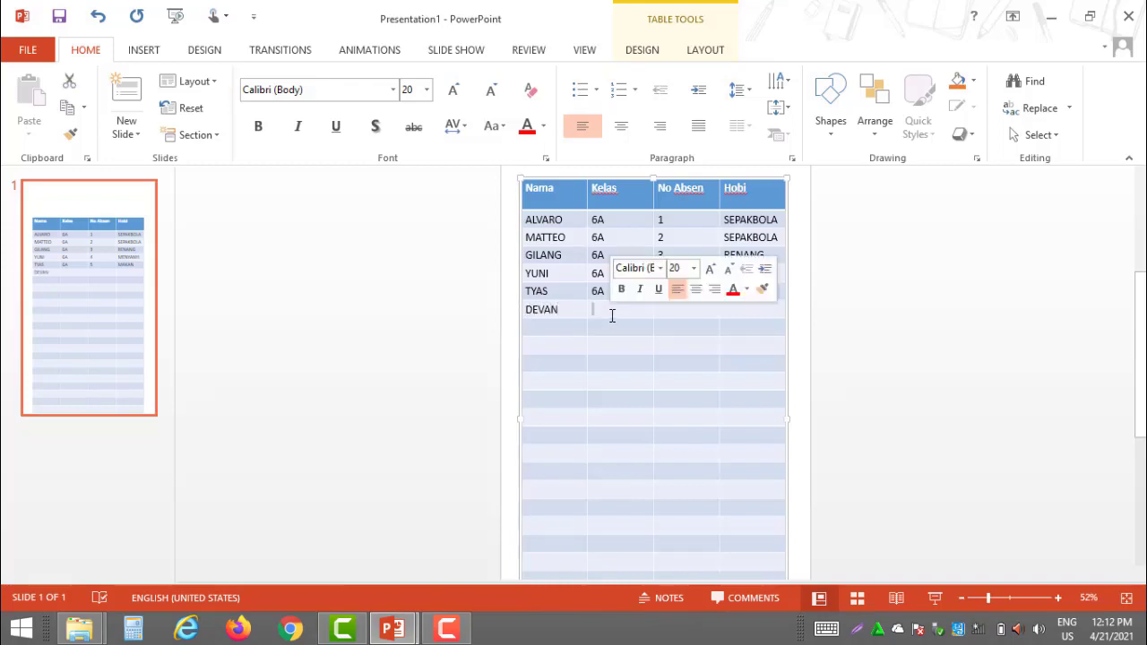
pyautogui.write('6B ')
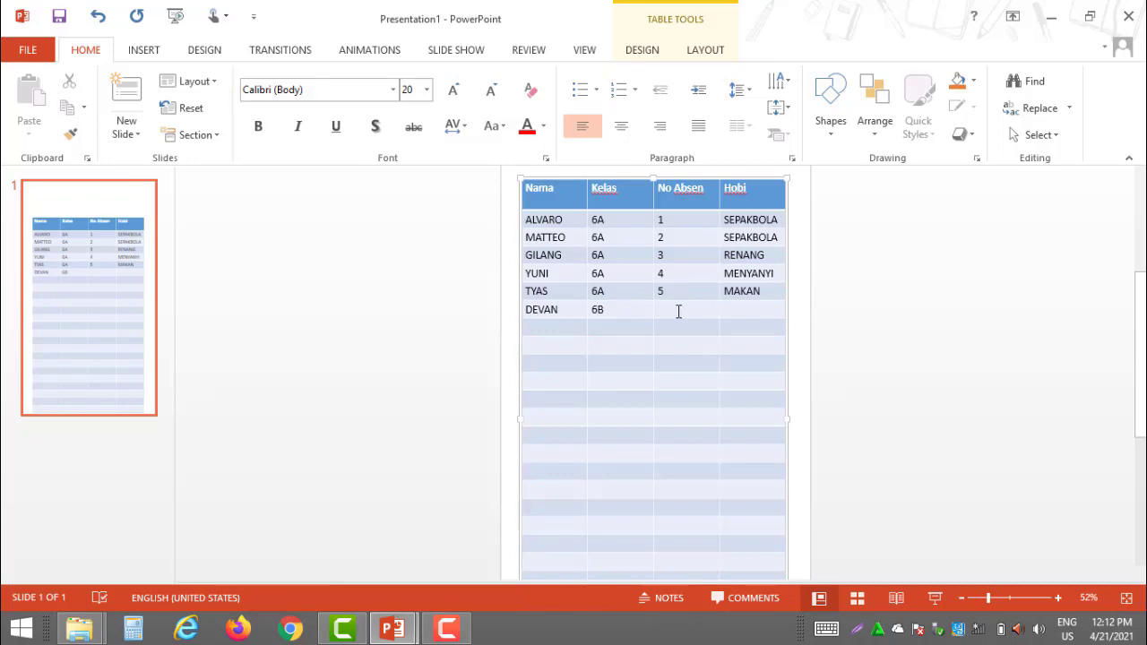
pyautogui.write('1')
pyautogui.click(734, 312)
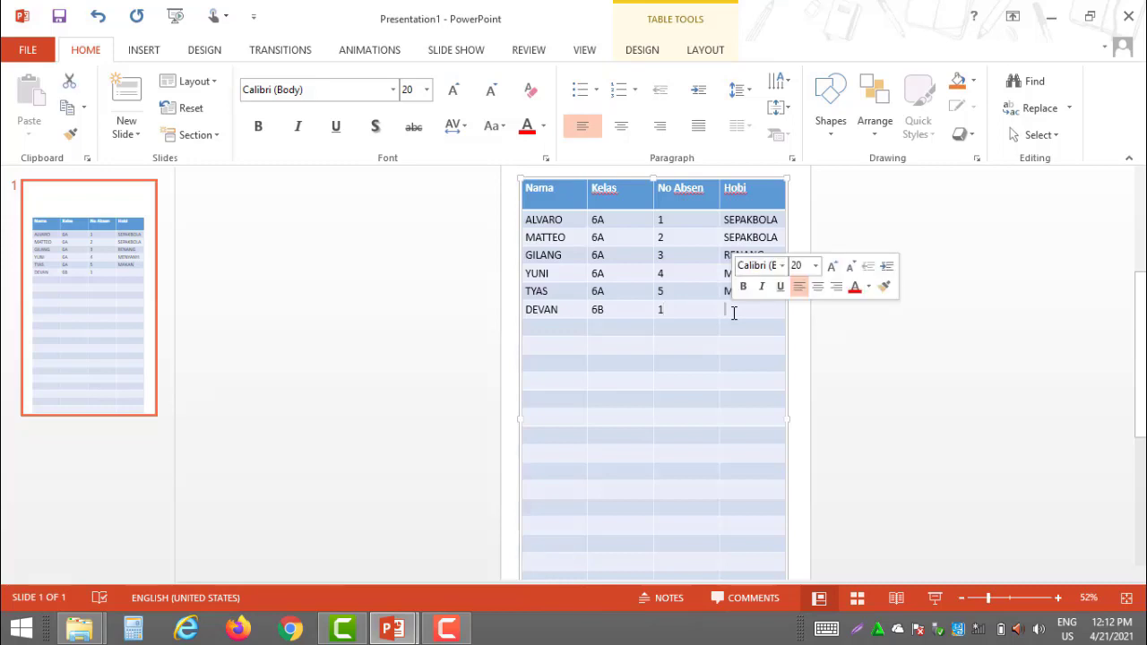
pyautogui.write('SP')
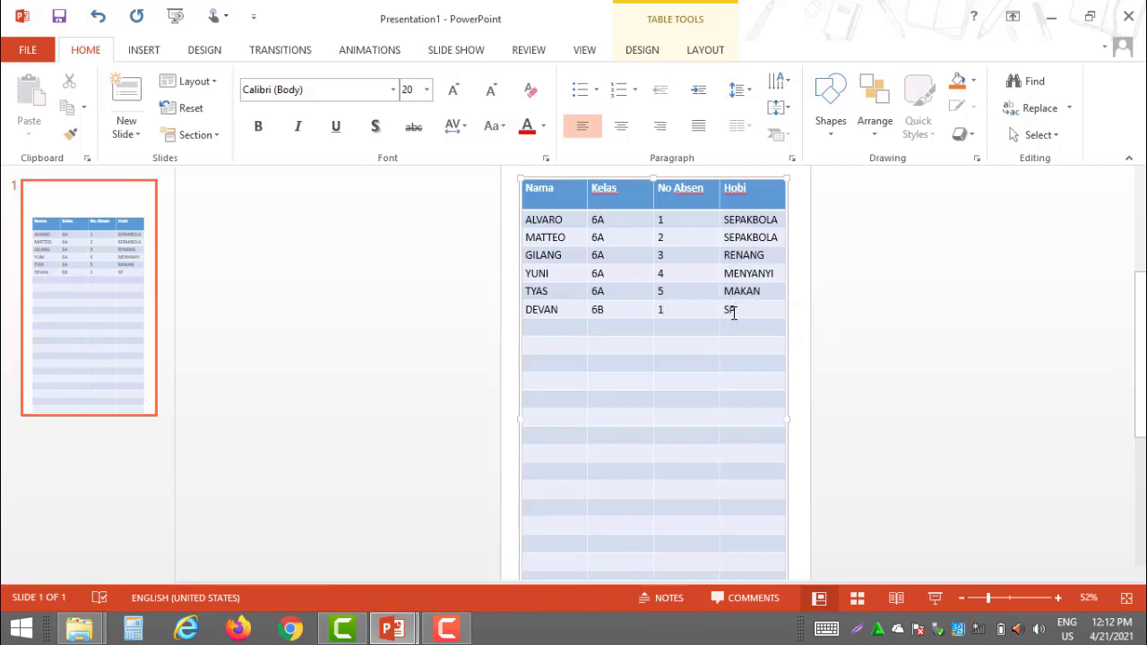
pyautogui.write('PAKBOLA')
pyautogui.press('Tab')
# Step: Fill the seventh student row with the student's name, Kelas 6B, No Absen 2 and Hobi MEMBACA
pyautogui.write('DESI ')
pyautogui.write('6B ')
pyautogui.write('2 ')
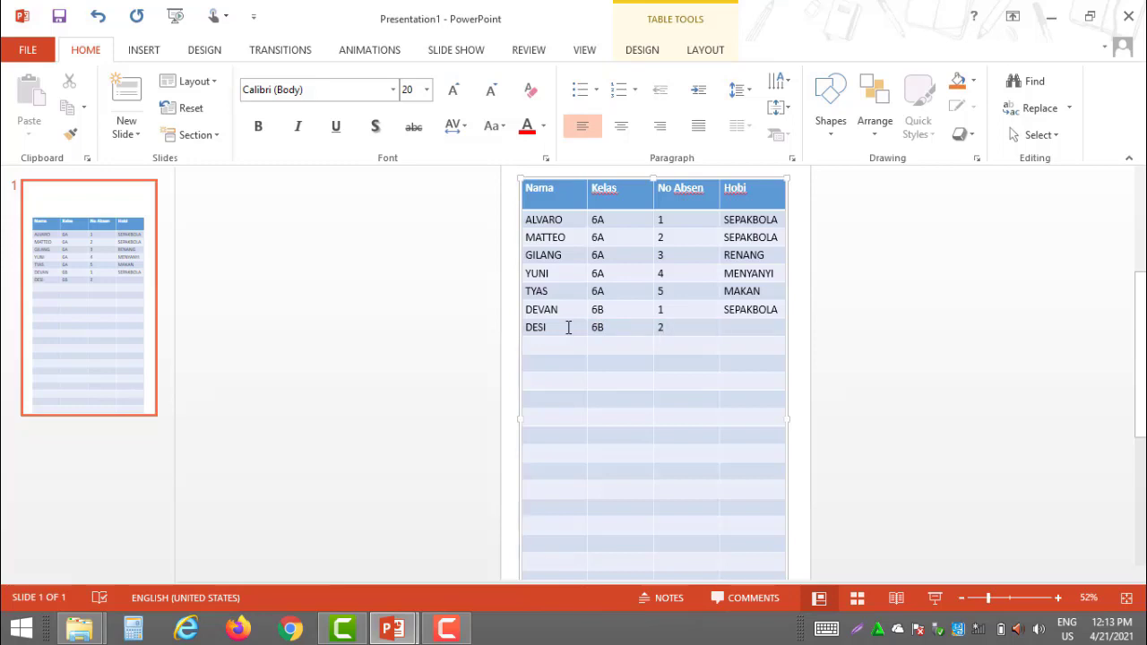
pyautogui.write('MEMBACA')
pyautogui.press('Tab')
# Step: Fill the eighth student row with the student's name, Kelas 6B, No Absen 3 and Hobi MAKAN
pyautogui.write('RAYMOND')
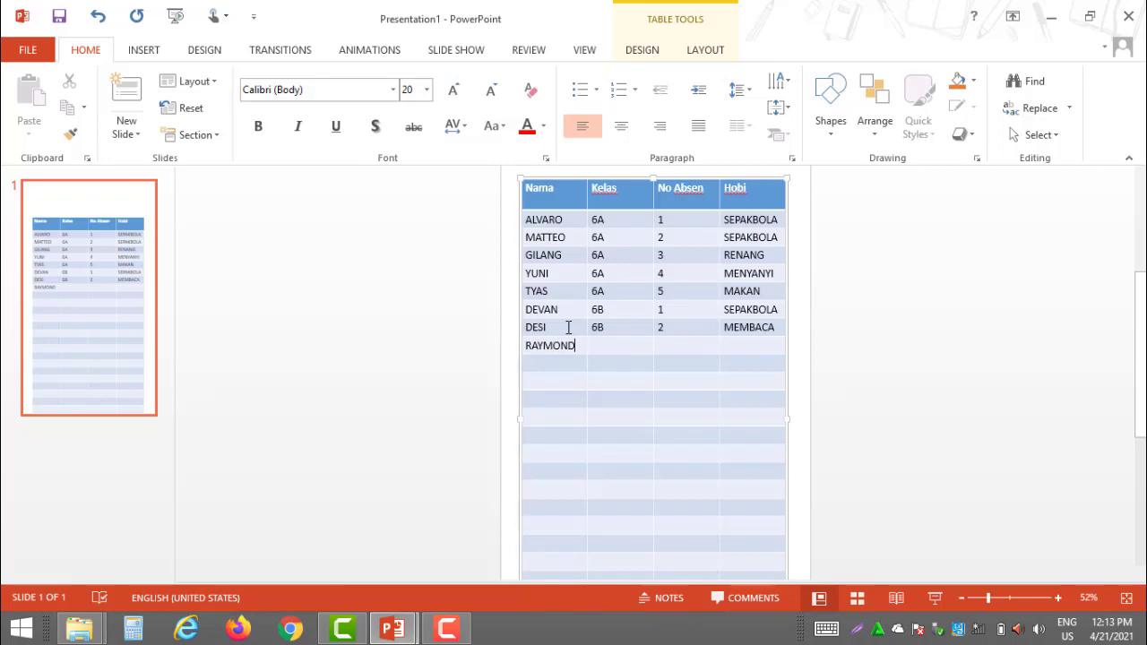
pyautogui.press('Tab')
pyautogui.write('6B ')
pyautogui.write('3 ')
pyautogui.write('MAKAN')
pyautogui.press('Tab')
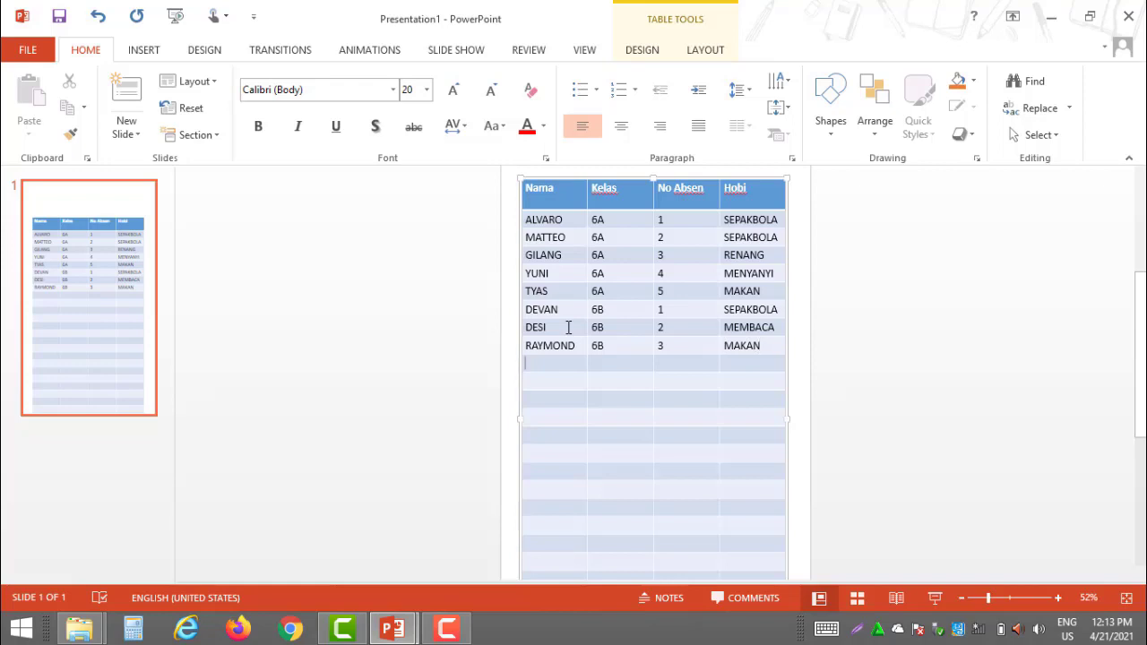
# Step: Fill the ninth student row with the student's name, Kelas 6B, No Absen 4 and Hobi MAKAN
pyautogui.write('AGUNG')
pyautogui.press('Tab')
pyautogui.write('6B ')
pyautogui.write('4')
pyautogui.press('Tab')
pyautogui.write('MAKAN')
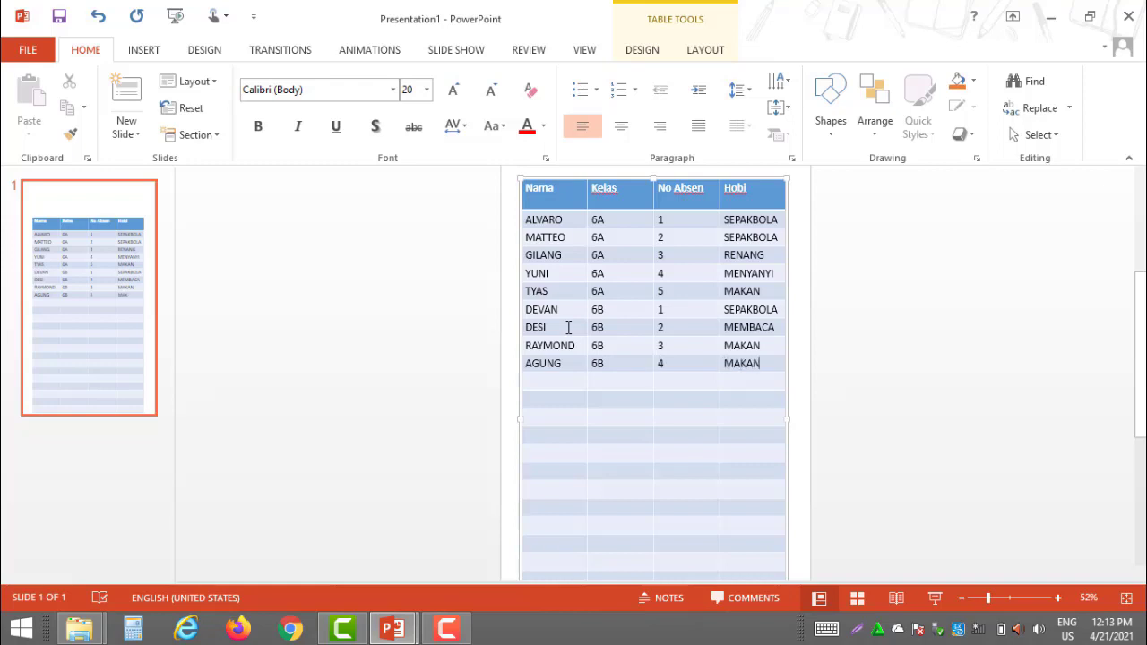
pyautogui.press('Tab')
# Step: Fill the tenth student row with the student's name, Kelas 6B, No Absen 5 and Hobi MAKAN
pyautogui.write('ZACKY')
pyautogui.press('Tab')
pyautogui.write('6B')
pyautogui.press('Tab')
pyautogui.write('5')
pyautogui.press('Tab')
pyautogui.write('MAKAN')
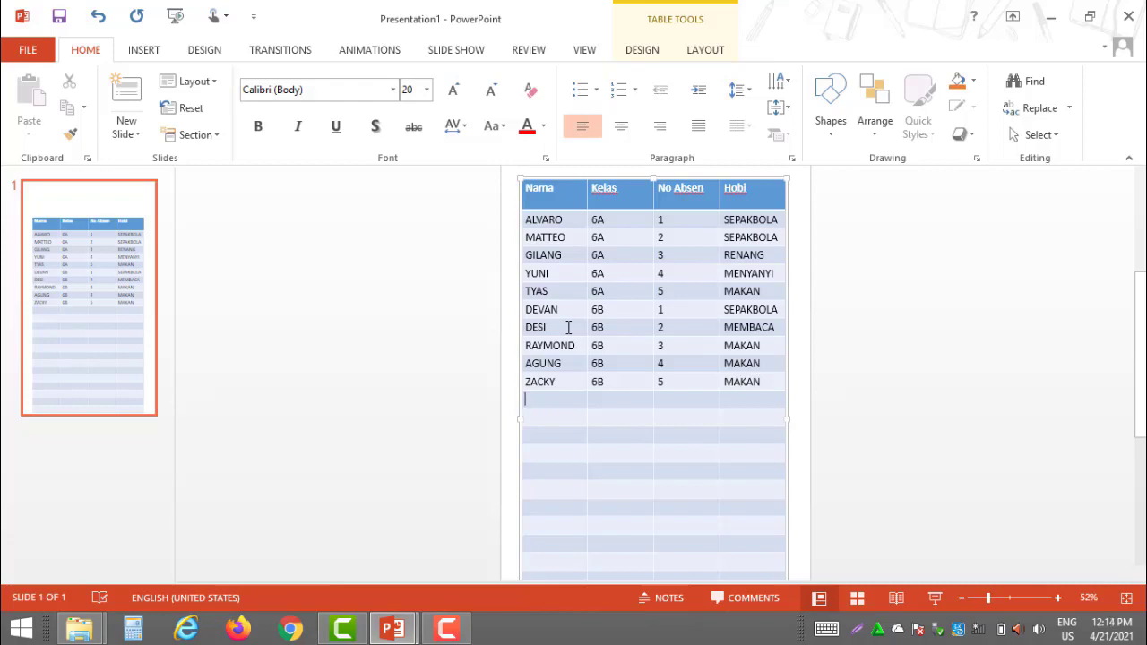
pyautogui.press('Tab')
# Step: Fill the eleventh student row with the student's name, Kelas 6C, No Absen 1 and Hobi MENGGAMBAR
pyautogui.write('ELISA')
pyautogui.press('Tab')
pyautogui.write('6C')
pyautogui.press('Tab')
pyautogui.write('1')
pyautogui.press('Tab')
pyautogui.write('MENGGAMBAR')
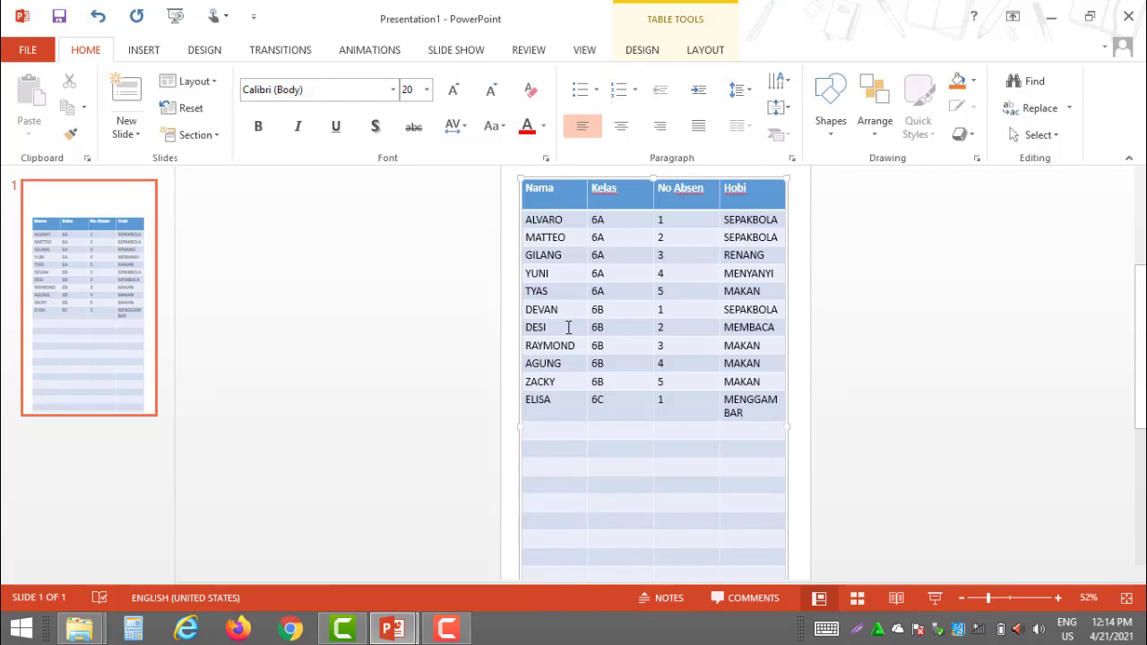
pyautogui.press('Tab')
# Step: Widen the Hobi column to 2" so that MENGGAMBAR fits on one line
pyautogui.click(697, 52)
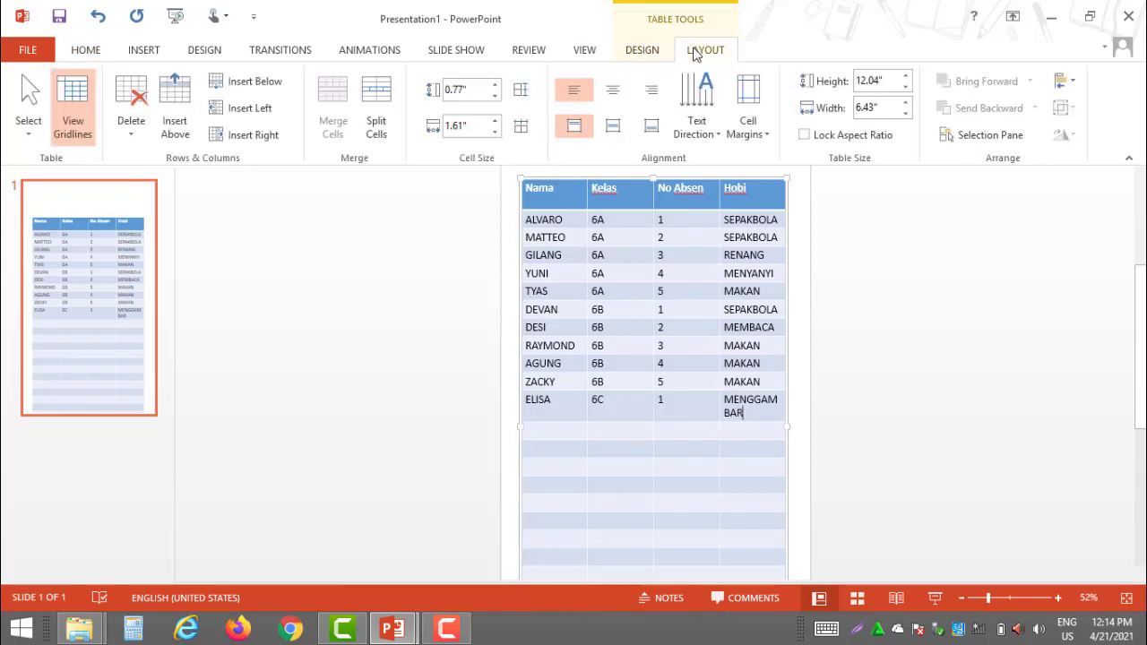
pyautogui.press('super+c')
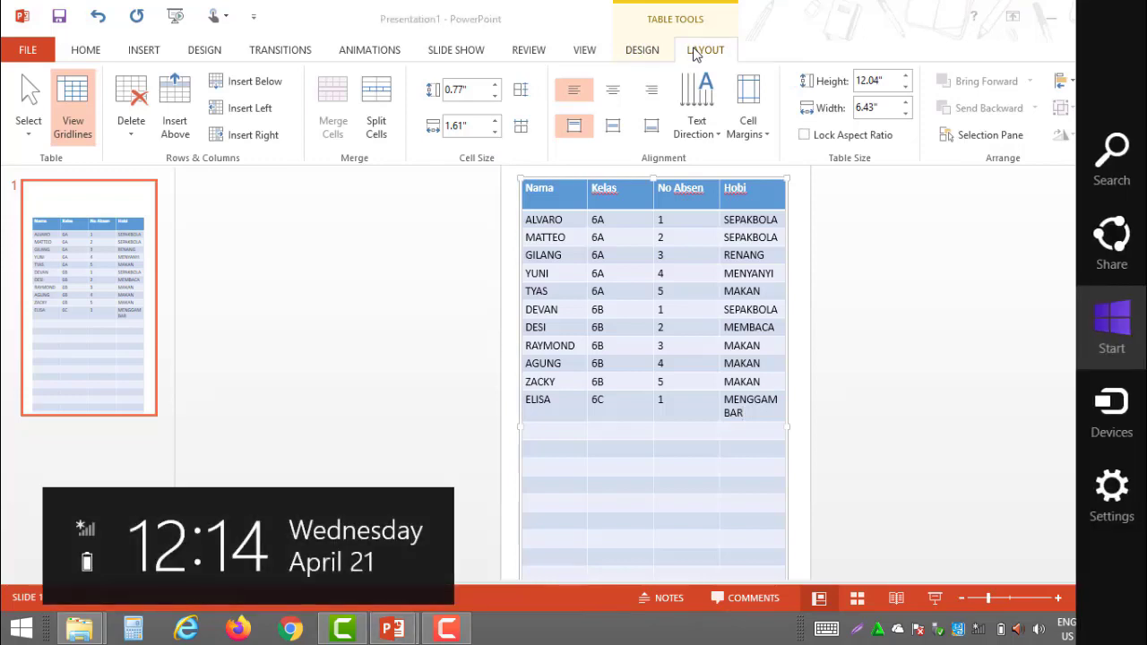
pyautogui.click(496, 121)
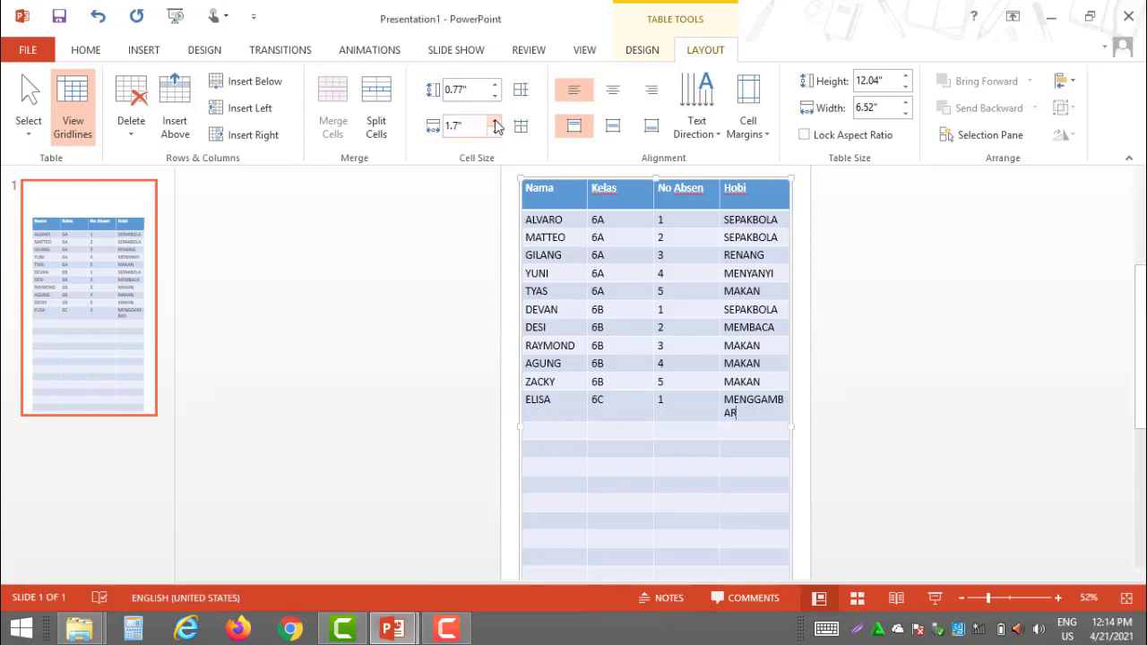
pyautogui.click(495, 121)
pyautogui.click(496, 121)
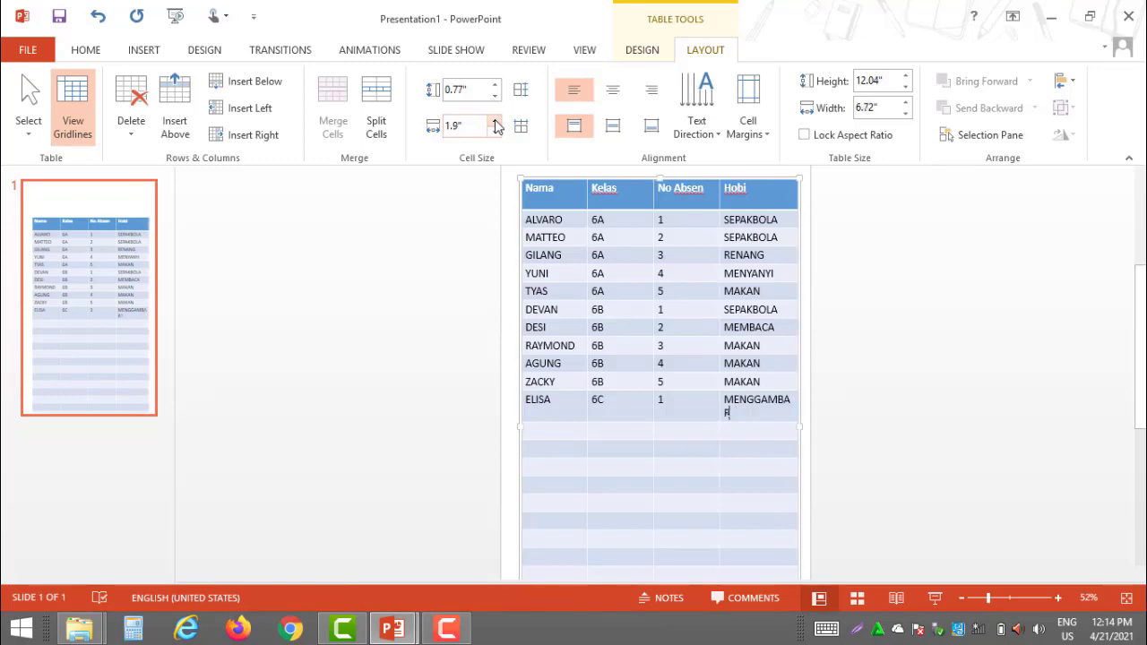
pyautogui.click(496, 121)
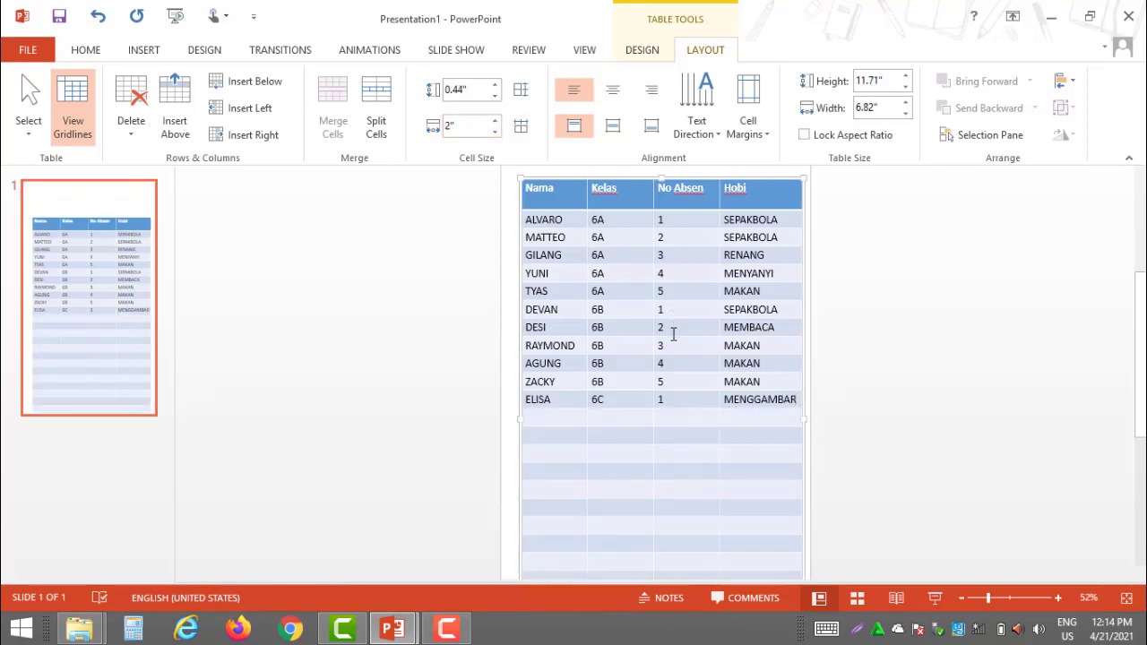
# Step: Narrow the Kelas column of the table to a width of 1"
pyautogui.click(637, 402)
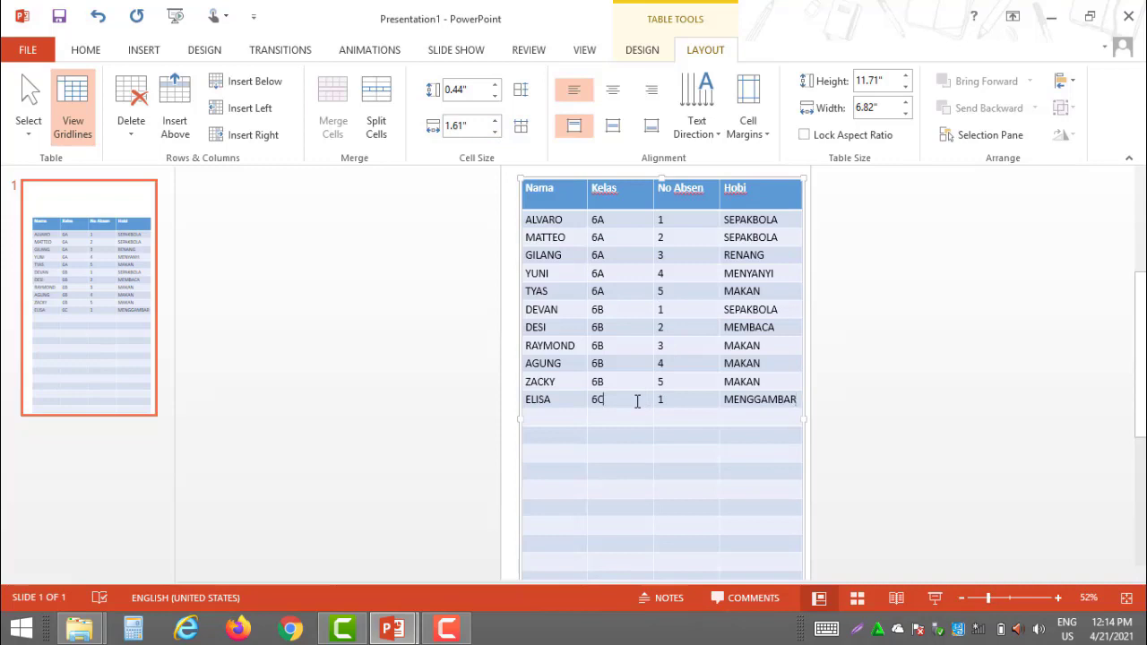
pyautogui.click(496, 133)
pyautogui.click(496, 132)
pyautogui.click(496, 132)
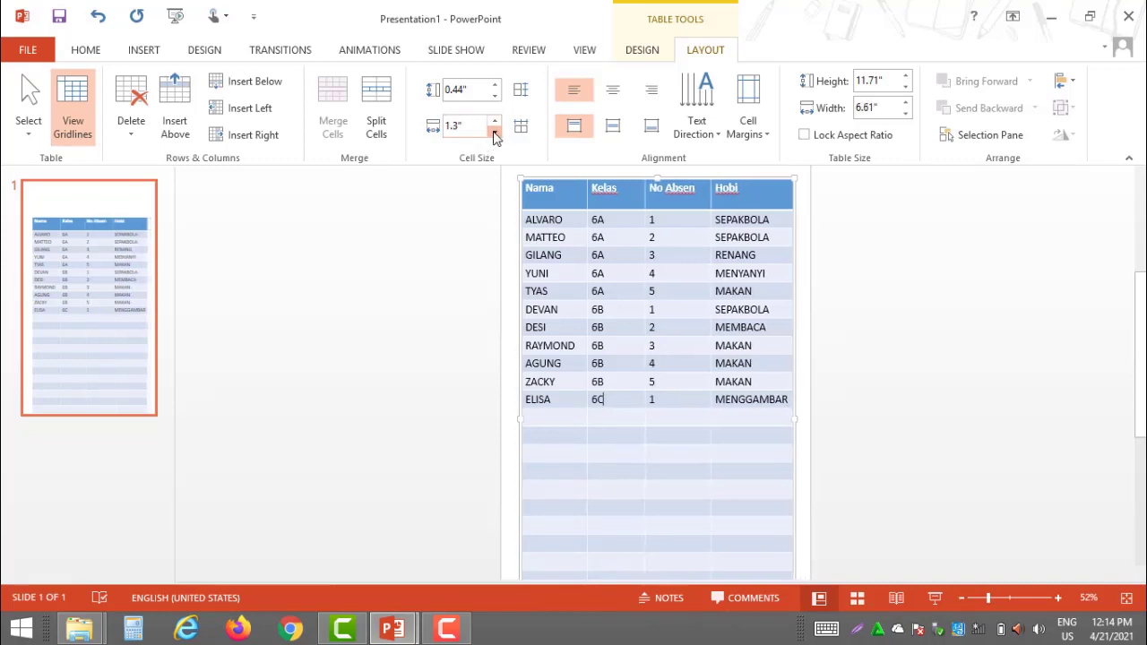
pyautogui.click(496, 132)
pyautogui.click(495, 133)
pyautogui.click(495, 133)
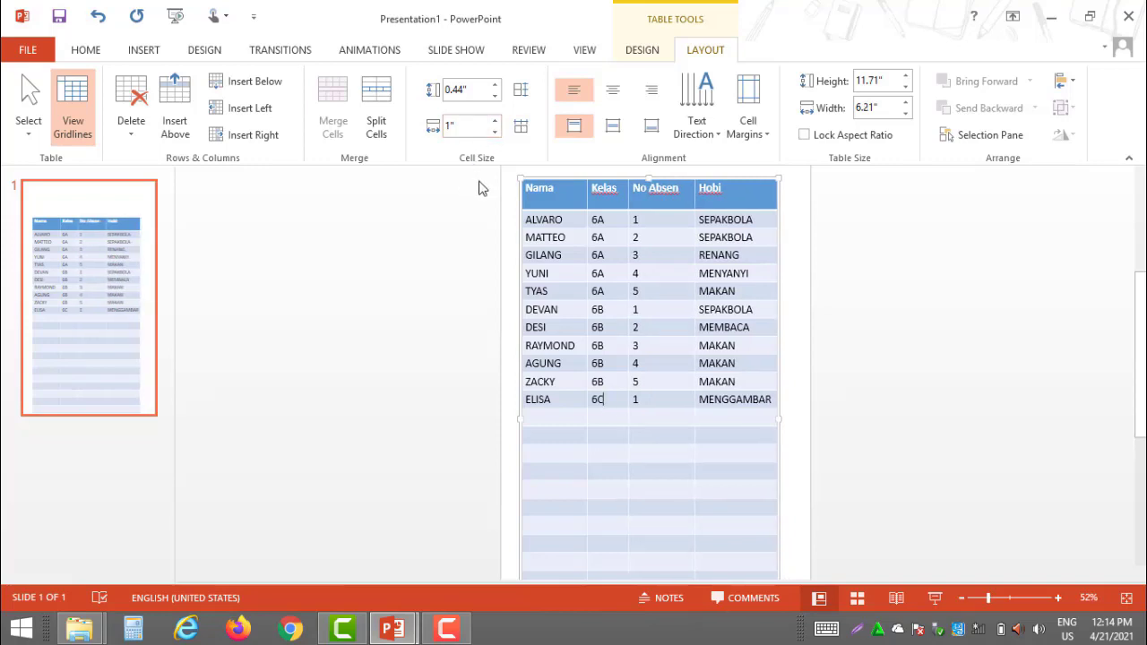
# Step: Center the text horizontally in all cells of the Kelas and No Absen columns, including the headers and empty rows
pyautogui.click(596, 188)
pyautogui.click(588, 190)
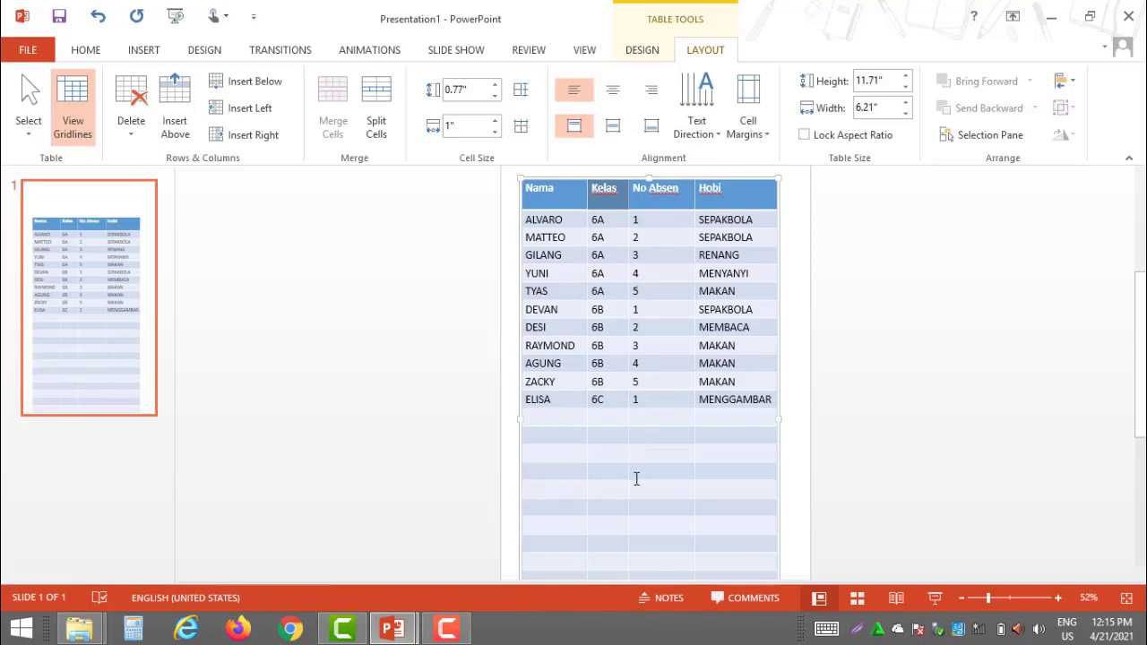
pyautogui.keyDown('shift'); pyautogui.click(688, 561); pyautogui.keyUp('shift')
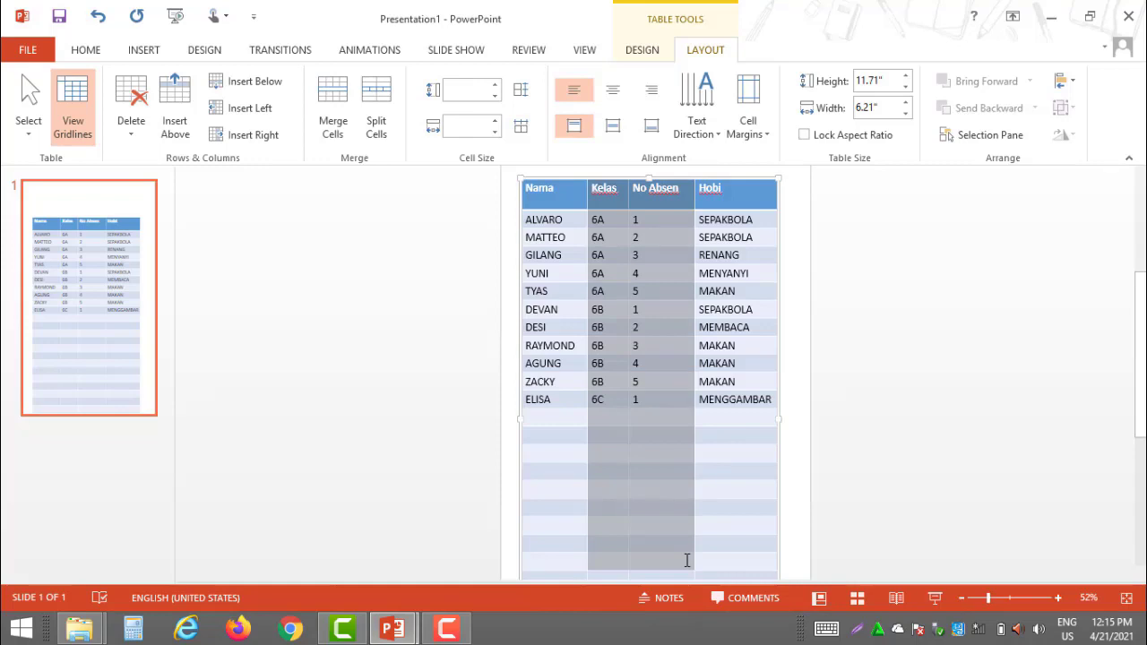
pyautogui.scroll(-3, 688, 561)
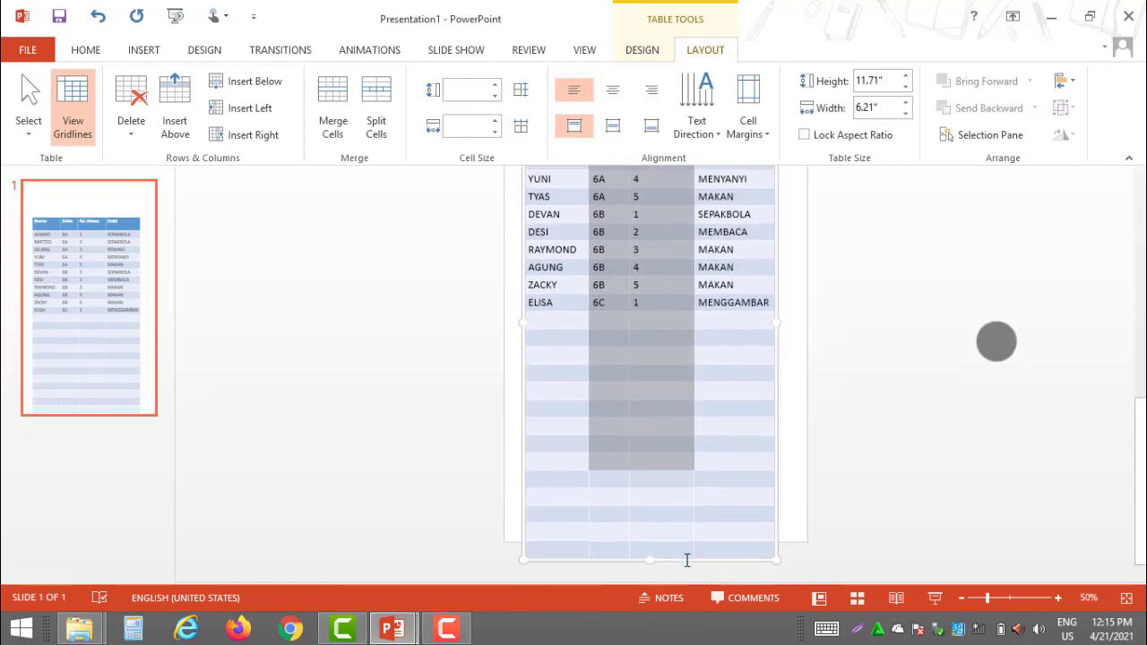
pyautogui.hotkey('shift', 'Down')
pyautogui.hotkey('shift', 'Down')
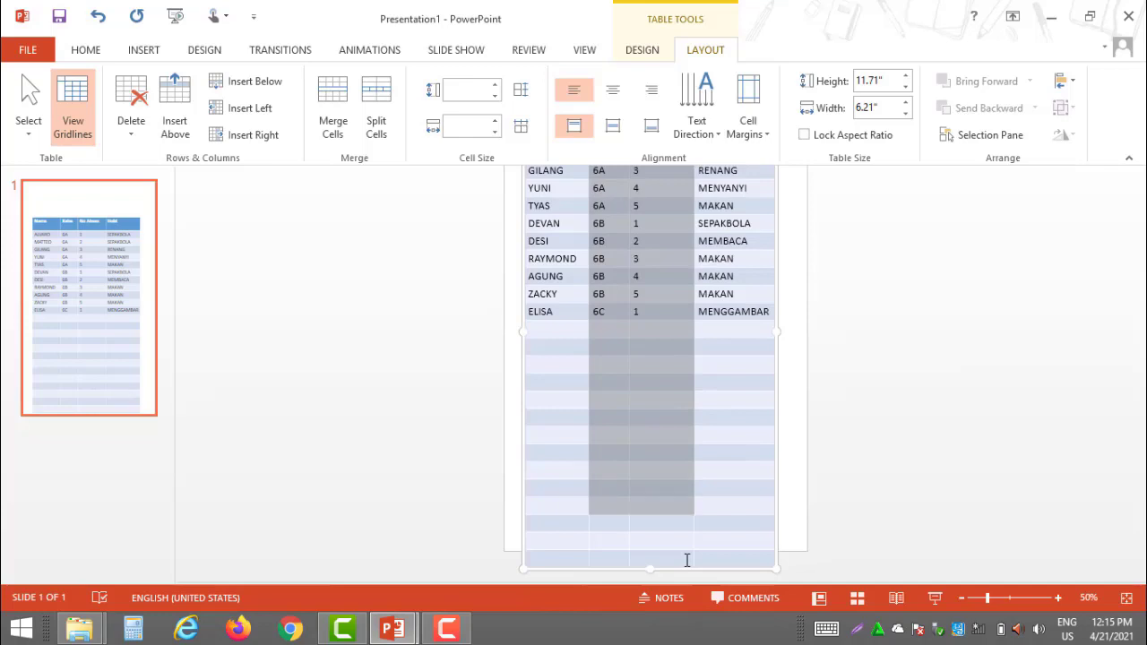
pyautogui.hotkey('shift', 'Down')
pyautogui.hotkey('shift', 'Down')
pyautogui.hotkey('shift', 'Down')
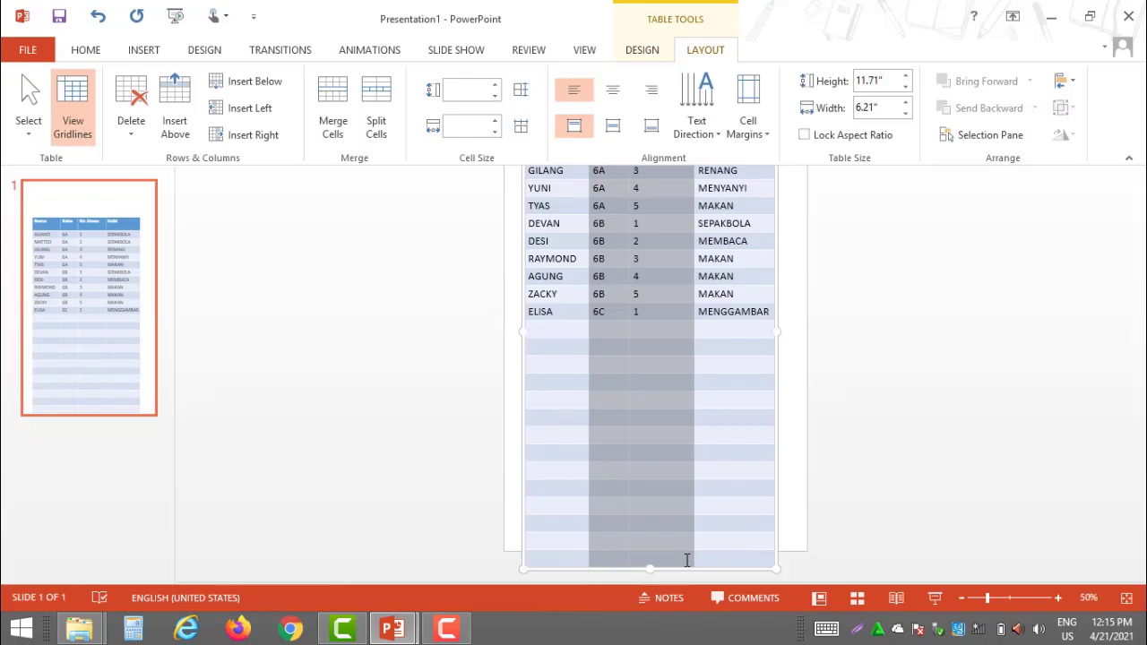
pyautogui.click(612, 90)
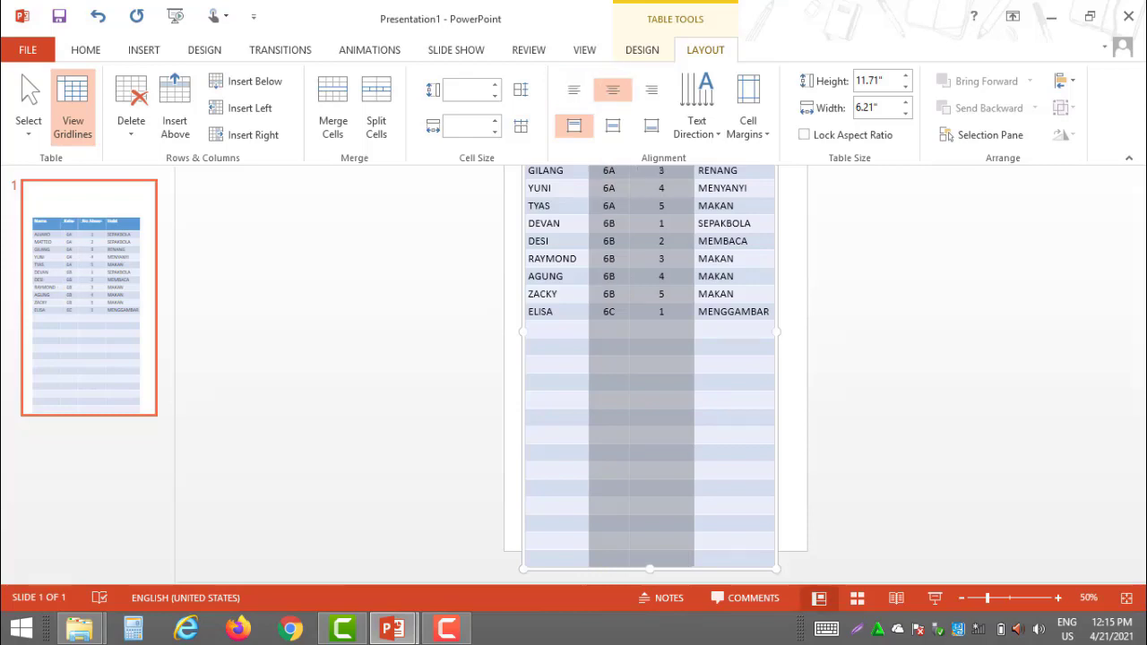
# Step: Fill the twelfth student row with the student's name, Kelas 6C, No Absen 2 and Hobi TIDAK JAWAB
pyautogui.scroll(3, 1003, 421)
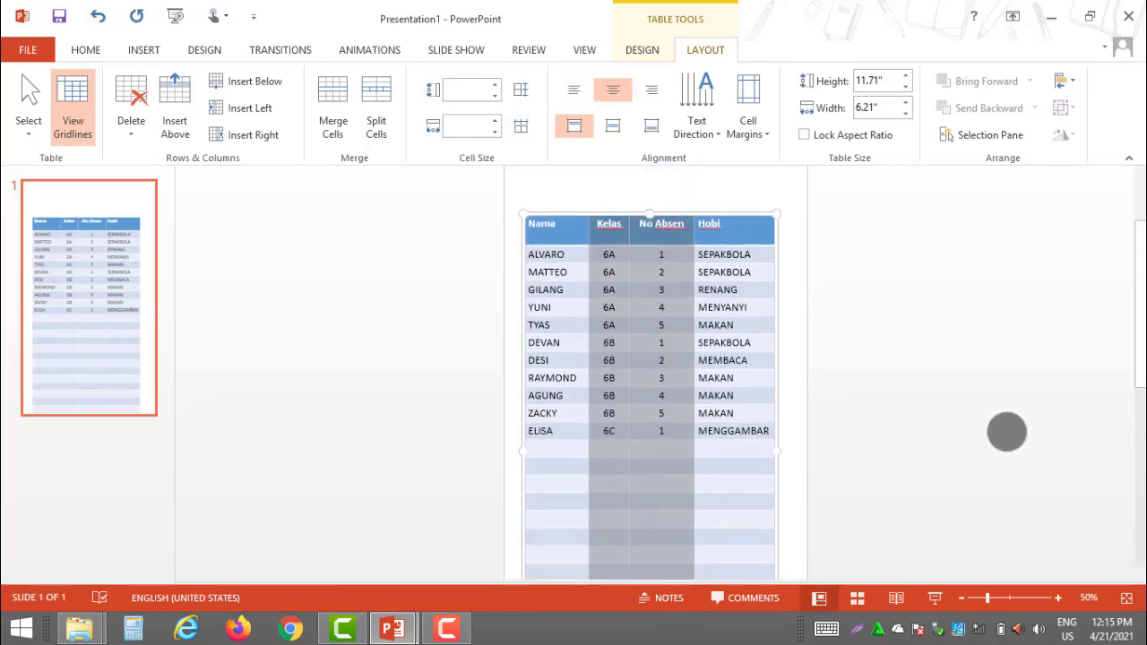
pyautogui.click(531, 448)
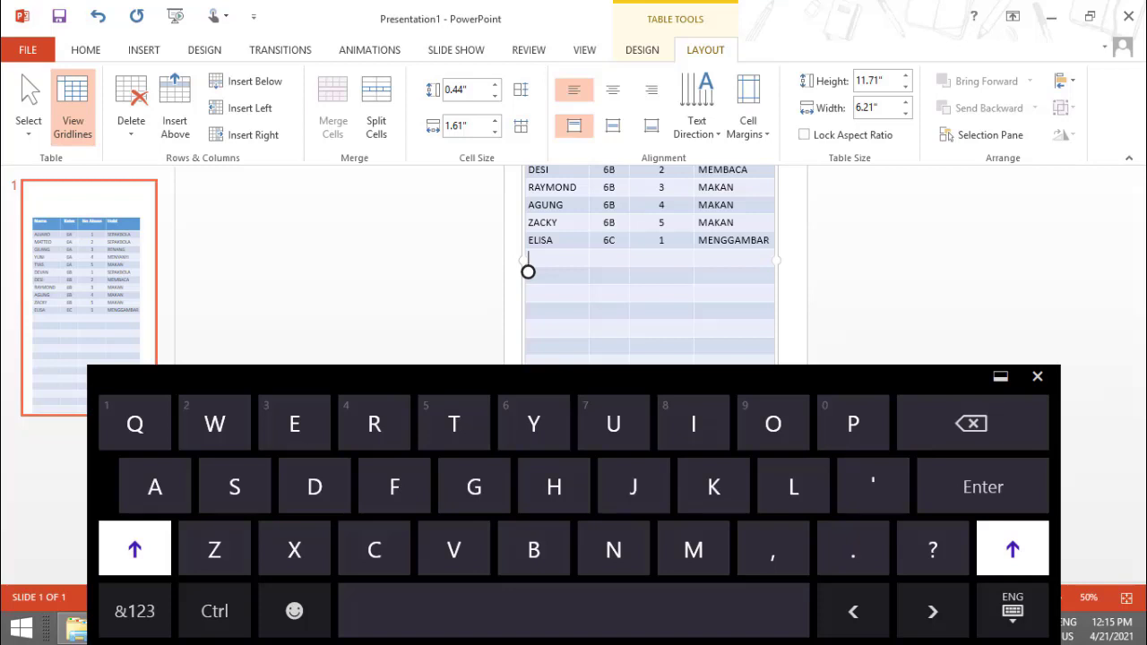
pyautogui.write('WAWAN')
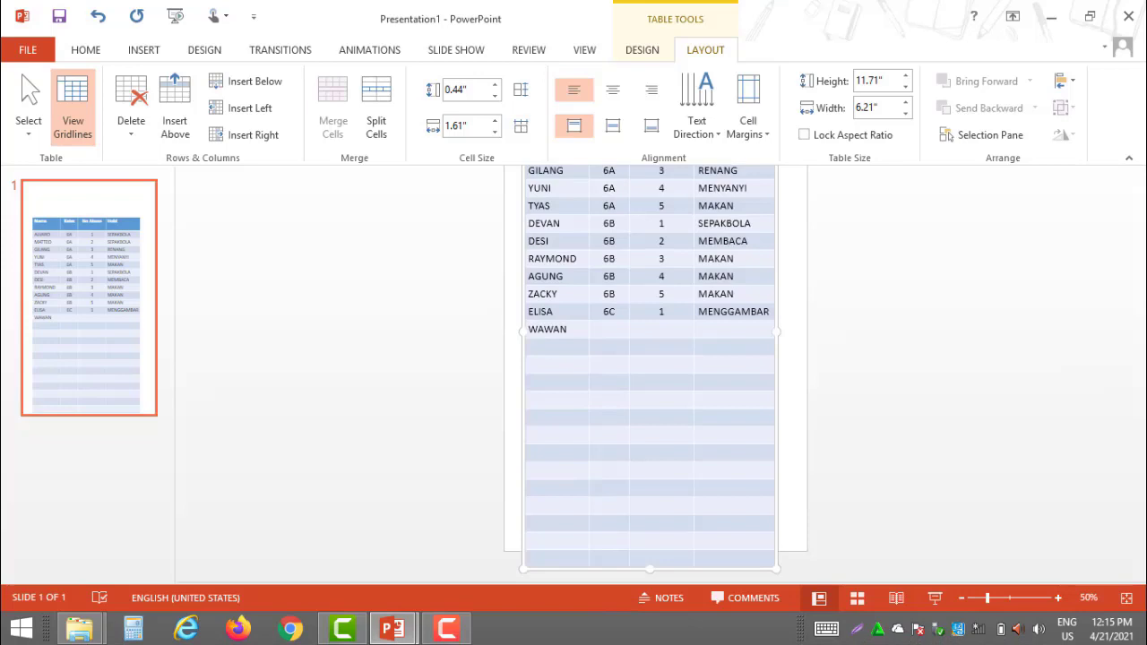
pyautogui.scroll(4, 814, 341)
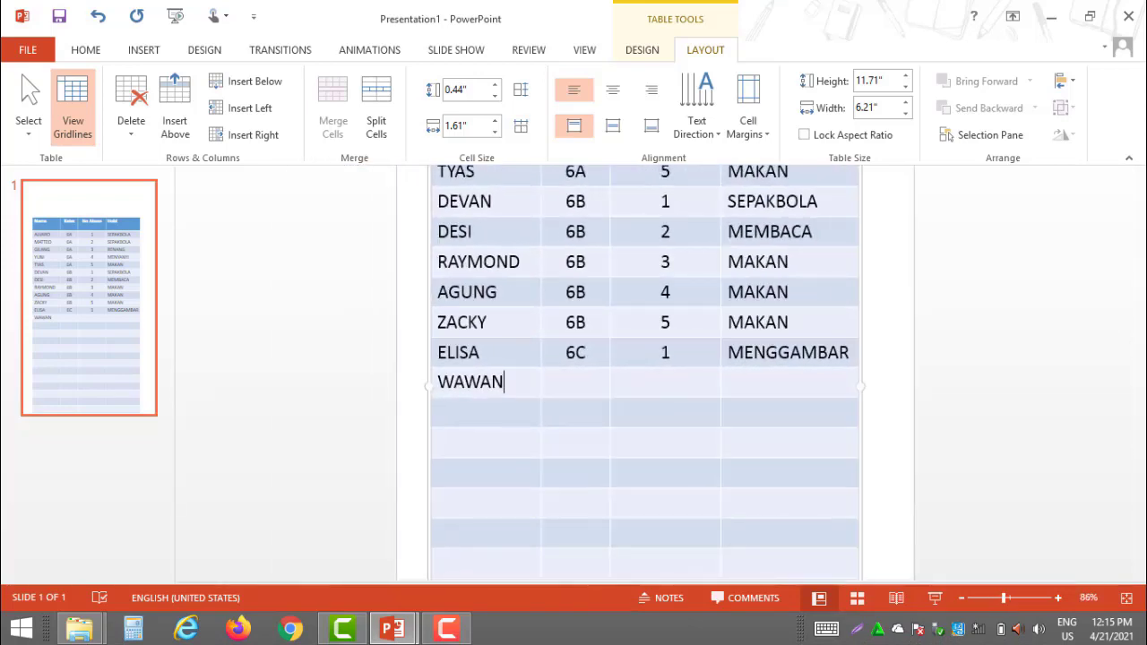
pyautogui.click(575, 382)
pyautogui.write('6c')
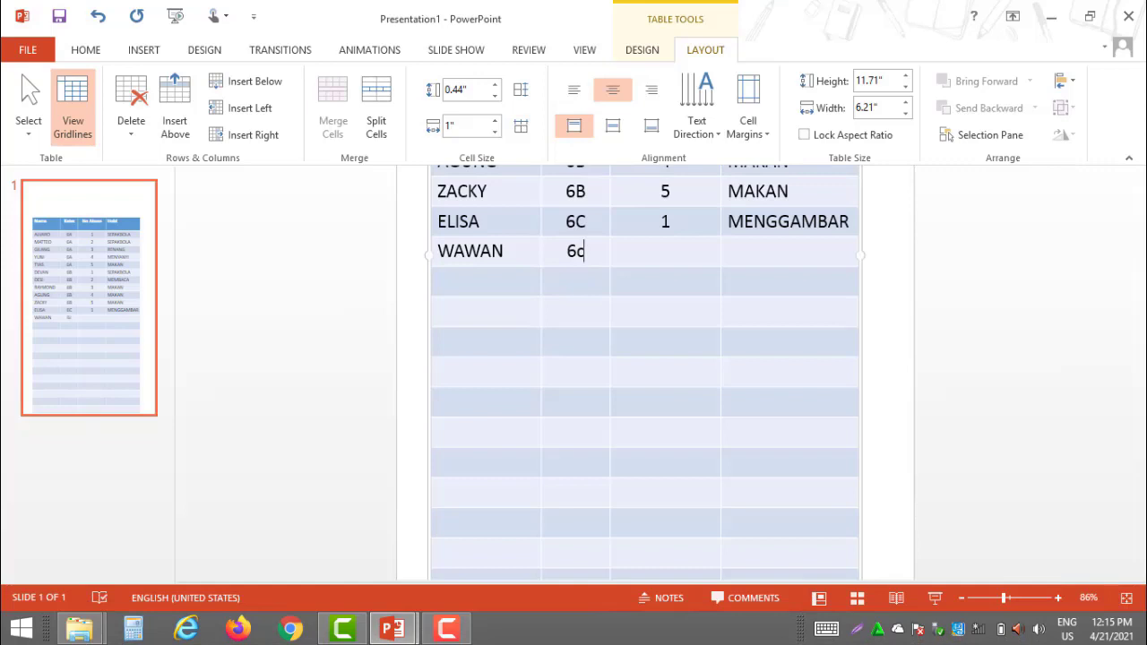
pyautogui.press('BackSpace')
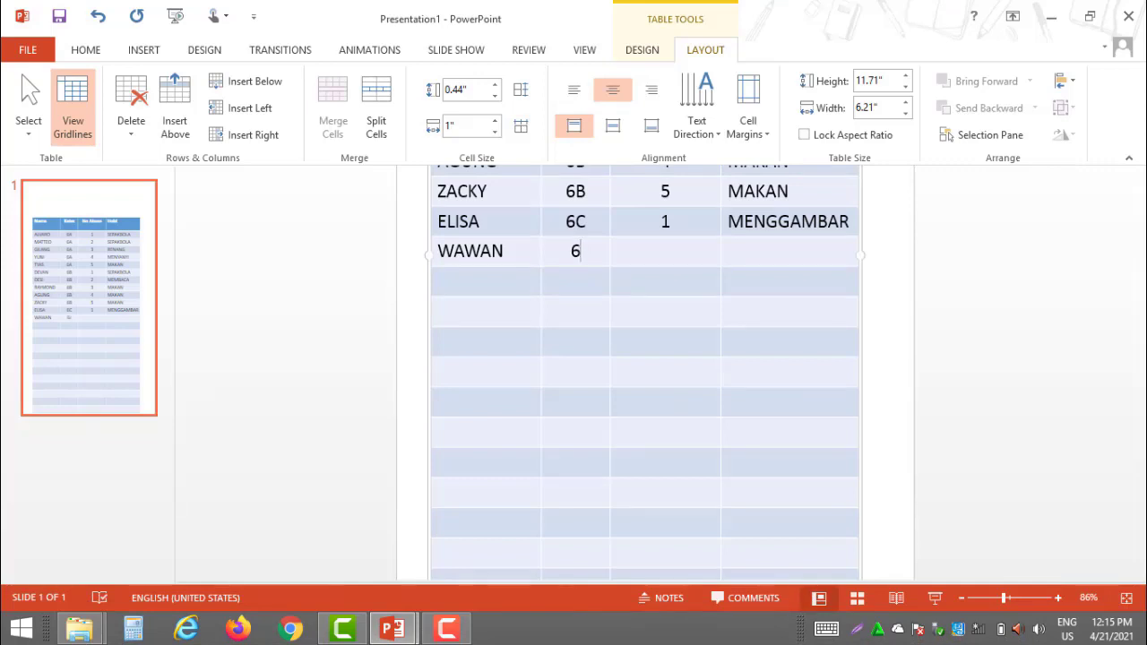
pyautogui.write('C')
pyautogui.press('Tab')
pyautogui.write('2')
pyautogui.press('Tab')
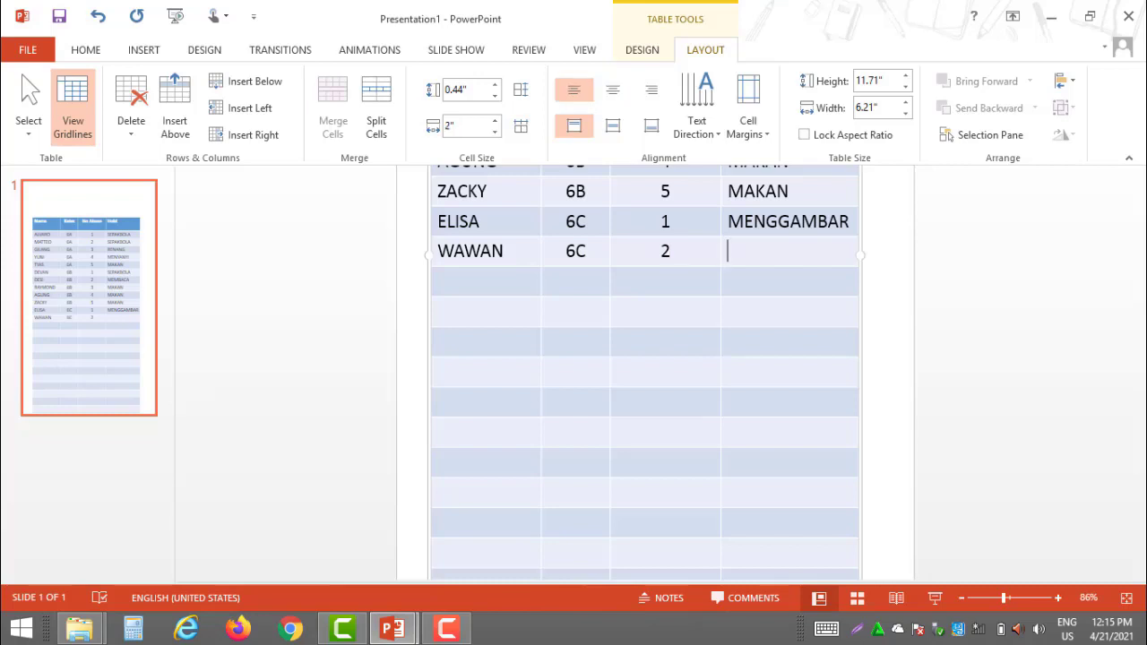
pyautogui.write('TIDAK JAWAB')
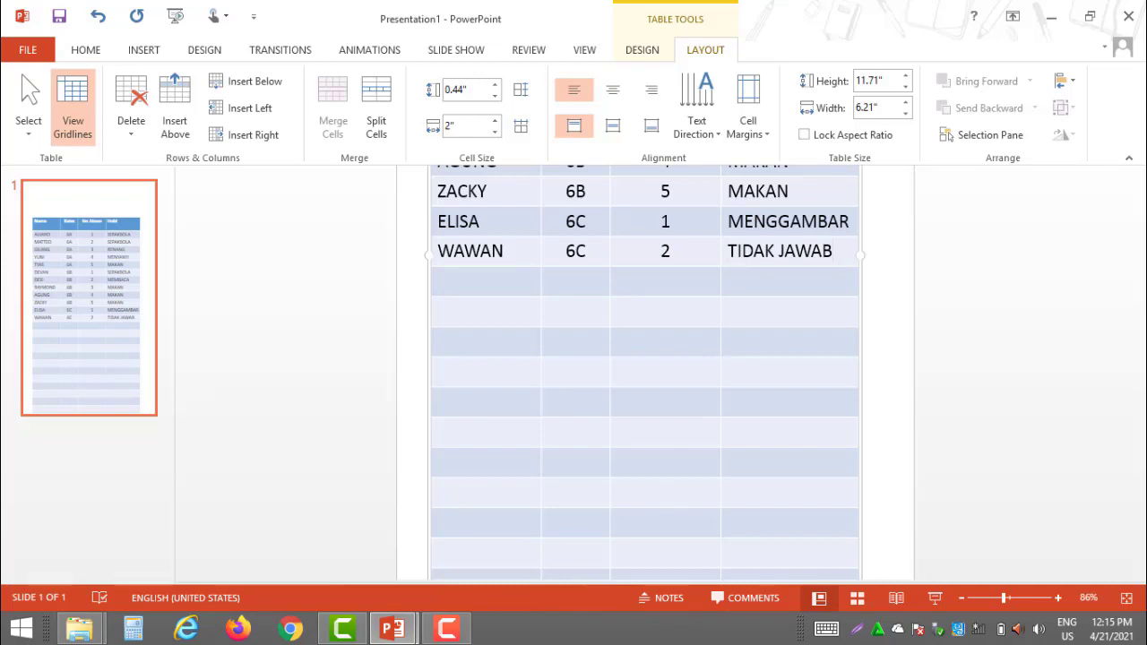
# Step: Fill the thirteenth student row with the student's name, Kelas 6C, No Absen 3 and Hobi SEPAKBOLA
pyautogui.press('Tab')
pyautogui.write('EDWARD')
pyautogui.press('Tab')
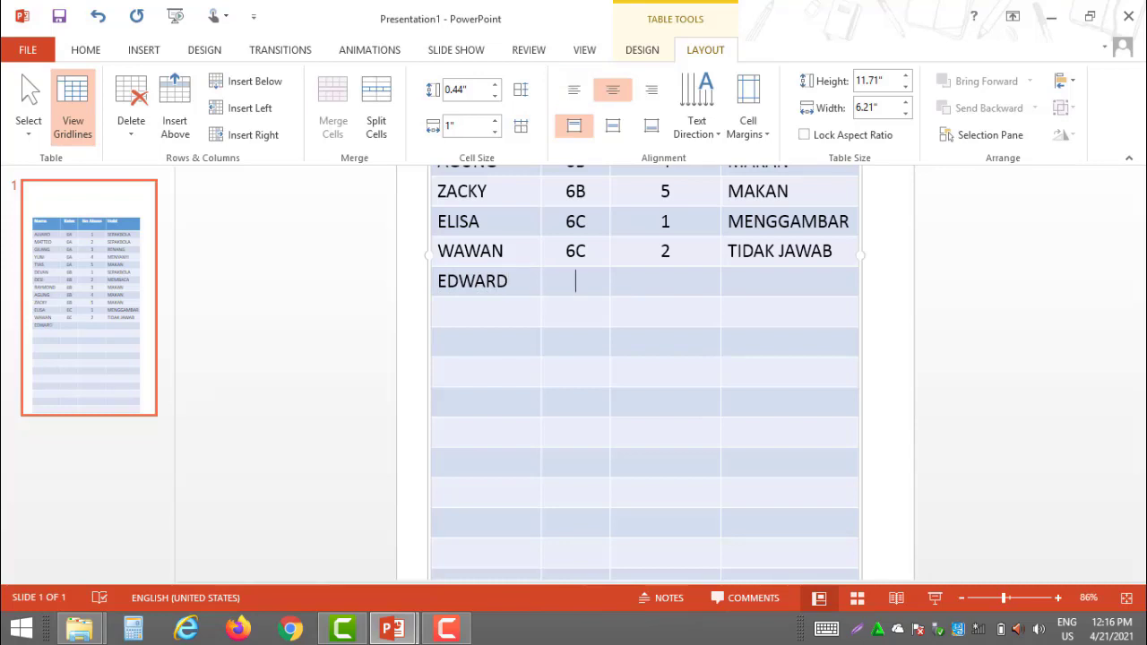
pyautogui.write('6C')
pyautogui.press('Tab')
pyautogui.write('3')
pyautogui.press('Tab')
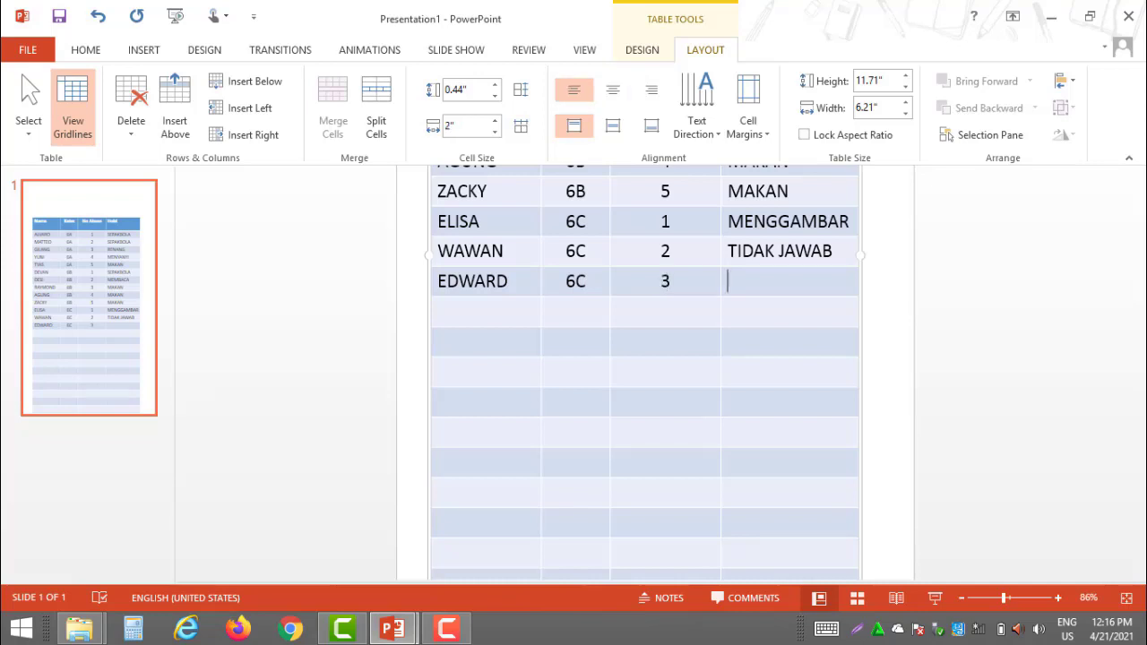
pyautogui.write('SEPAKBOLA')
# Step: Fill the fourteenth student row with the student's name, Kelas 6C, No Absen 4 and Hobi MEMBACA
pyautogui.press('Down')
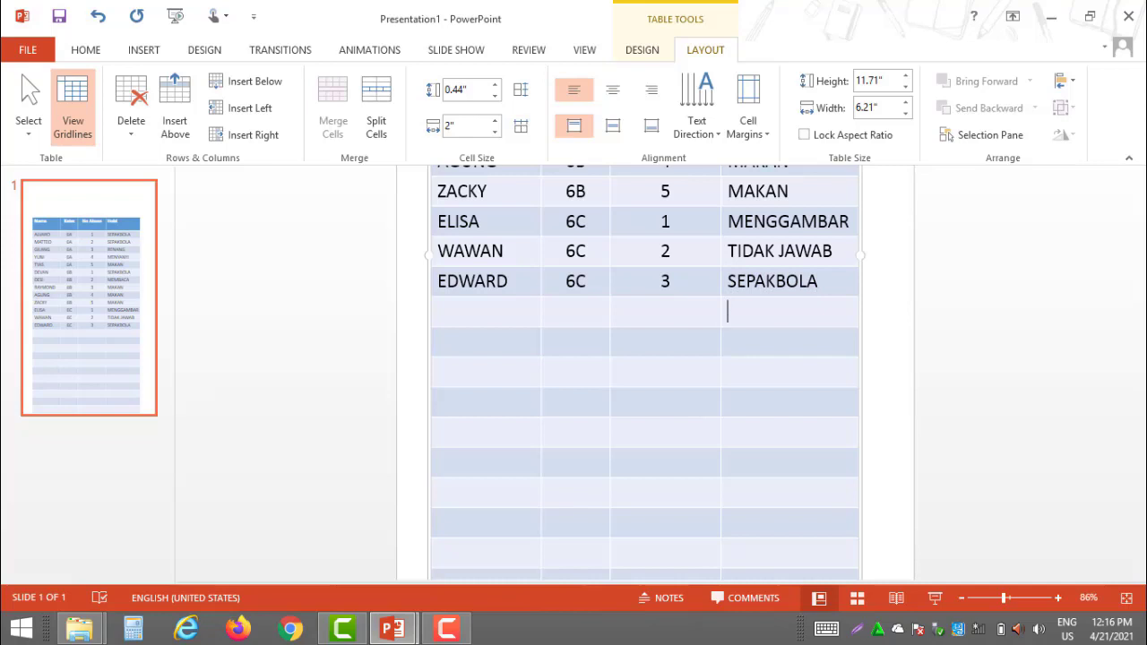
pyautogui.press('Left')
pyautogui.press('Left')
pyautogui.press('Left')
pyautogui.press('Left')
pyautogui.press('Left')
pyautogui.press('Right')
pyautogui.press('Right')
pyautogui.write('ARKANA')
pyautogui.press('Right')
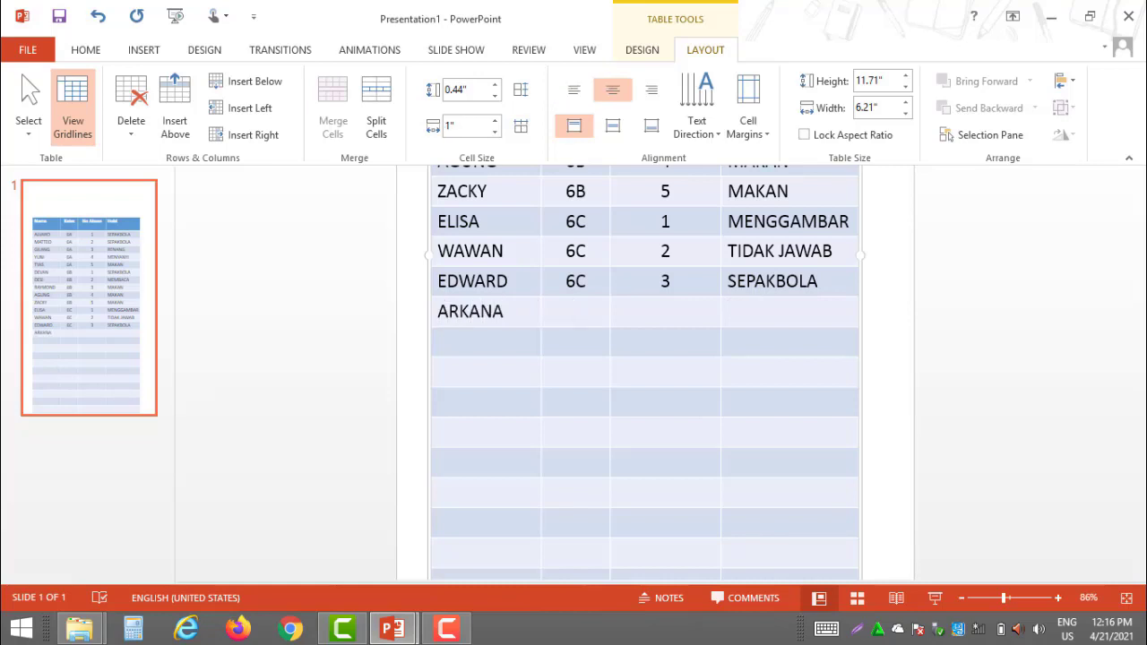
pyautogui.write('6C')
pyautogui.press('Tab')
pyautogui.write('4')
pyautogui.press('Tab')
pyautogui.write('MEMBACA')
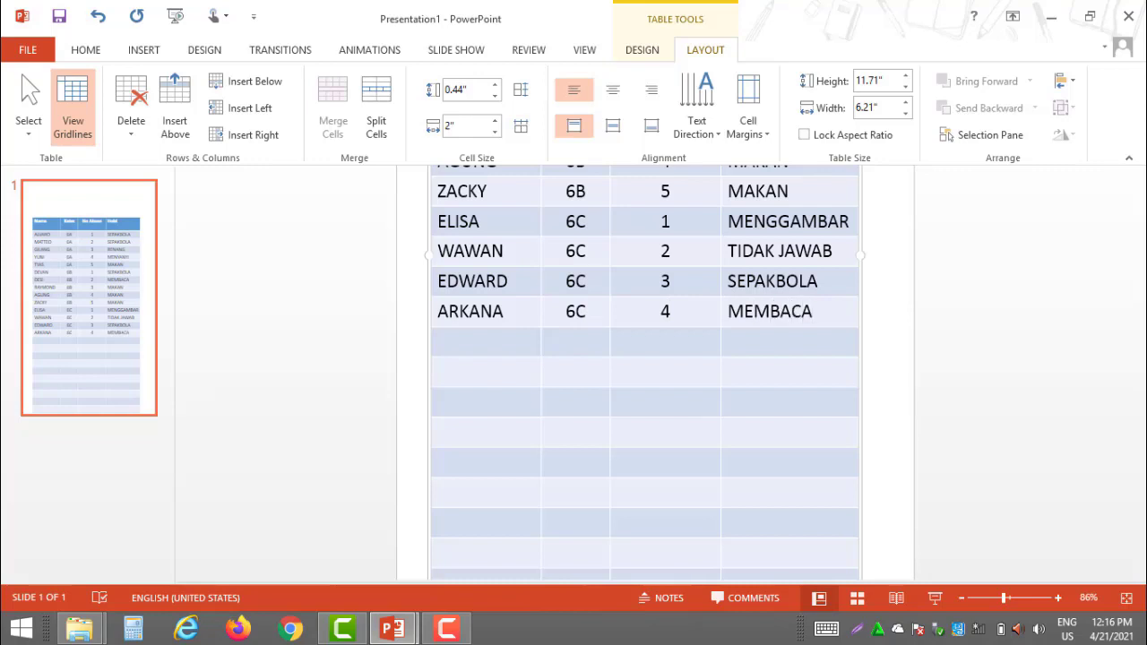
# Step: Fill the fifteenth student row with the student's name, Kelas 6C, No Absen 5 and Hobi MENGGAMBAR
pyautogui.press('Tab')
pyautogui.write('JASON')
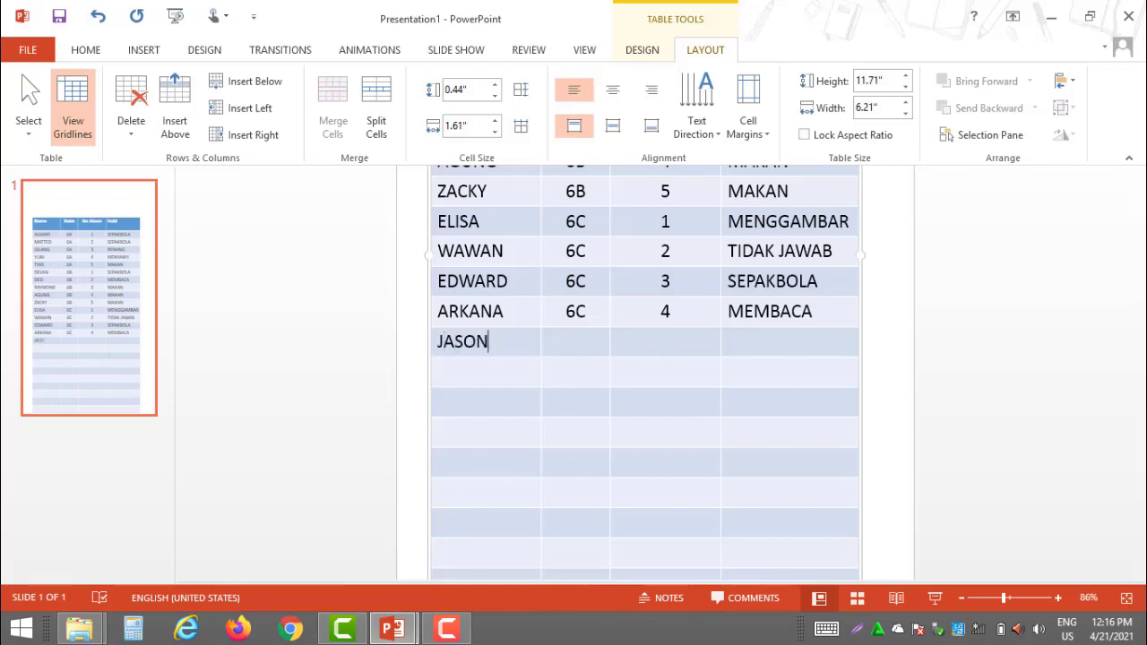
pyautogui.press('Tab')
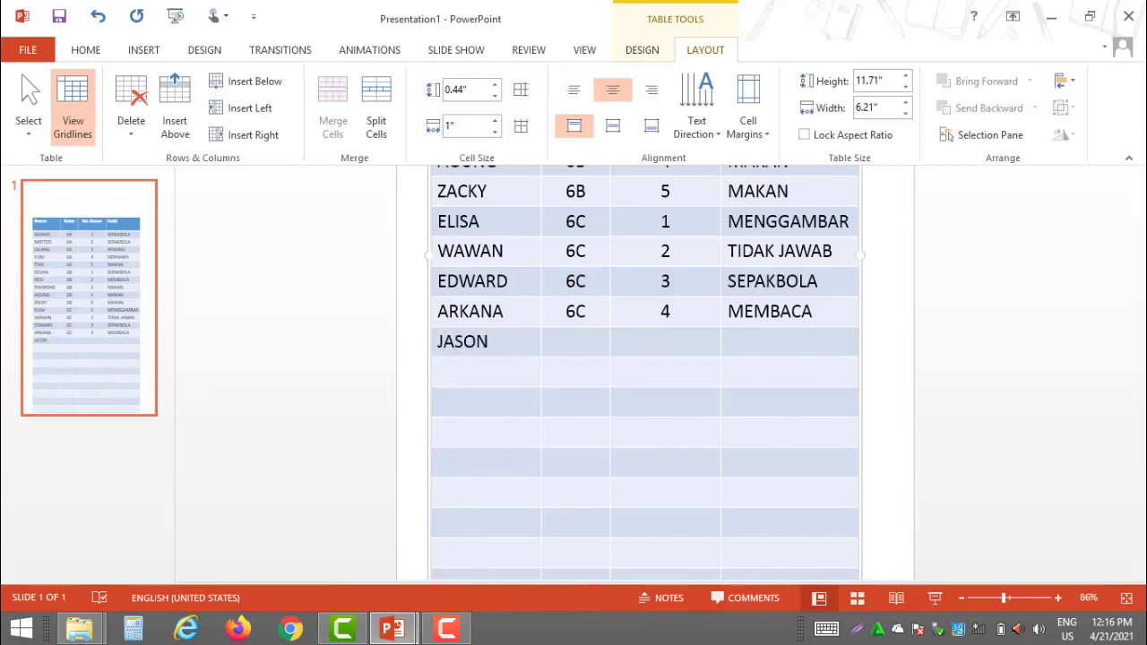
pyautogui.write('6C')
pyautogui.press('Tab')
pyautogui.write('5')
pyautogui.press('Tab')
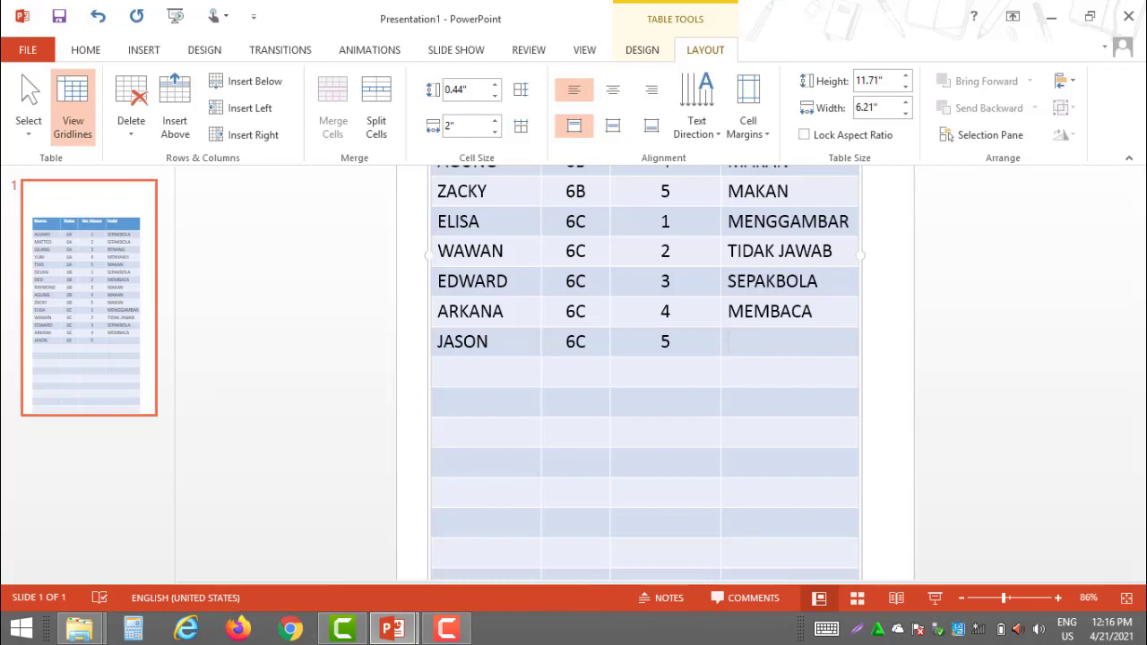
pyautogui.write('MENGGAMBAR')
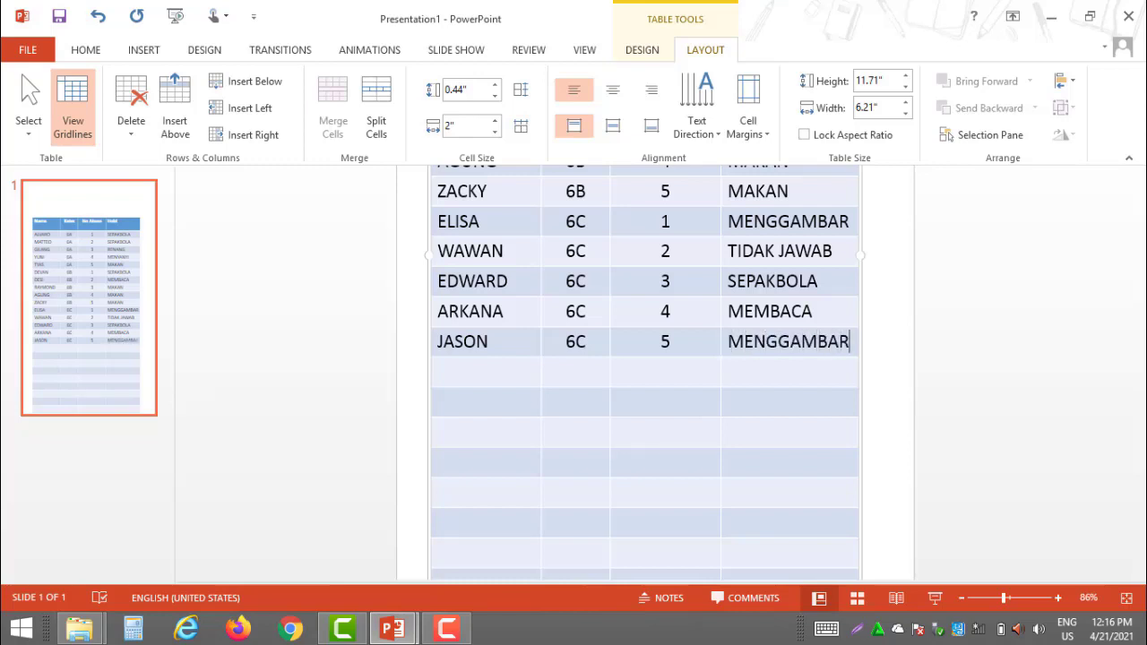
# Step: Fill the sixteenth student row with the student's name, Kelas 6C, No Absen 6 and Hobi TIDAK JAWAB
pyautogui.press('Tab')
pyautogui.write('CACA')
pyautogui.press('Tab')
pyautogui.write('6C')
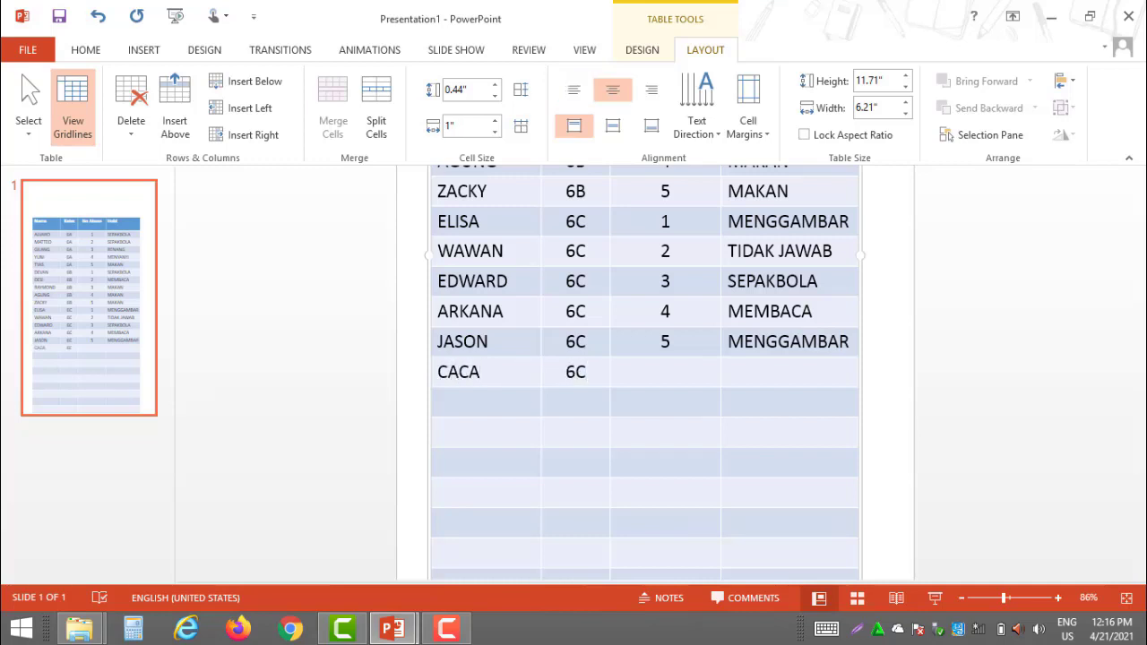
pyautogui.press('Tab')
pyautogui.write('6')
pyautogui.press('Tab')
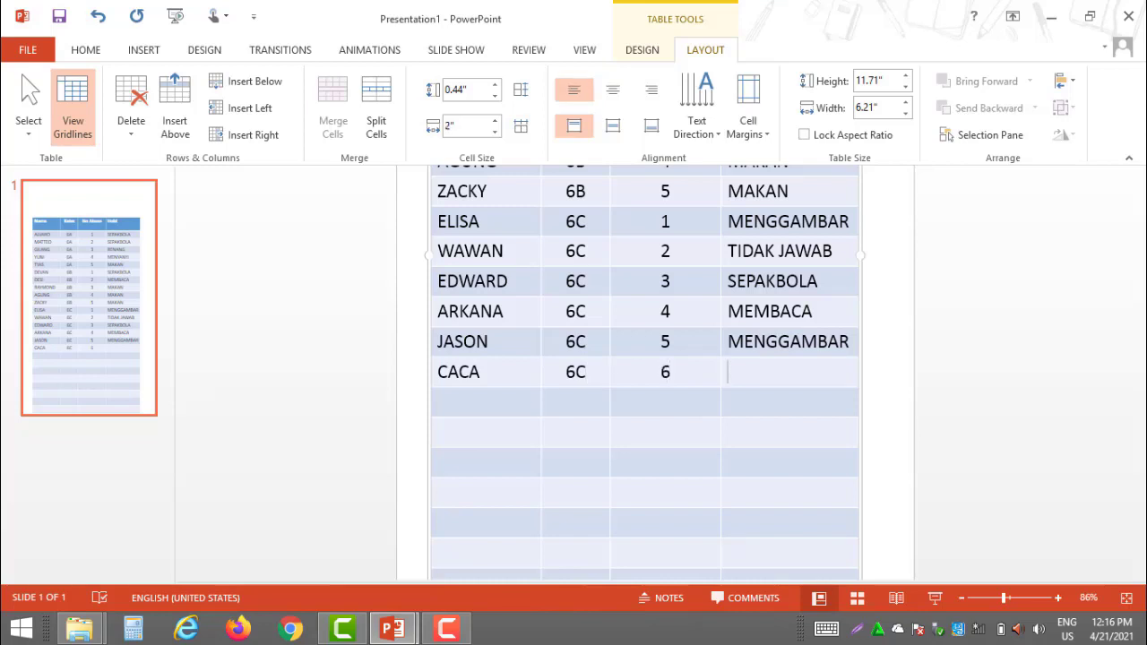
pyautogui.write('TIDAK JAWAB')
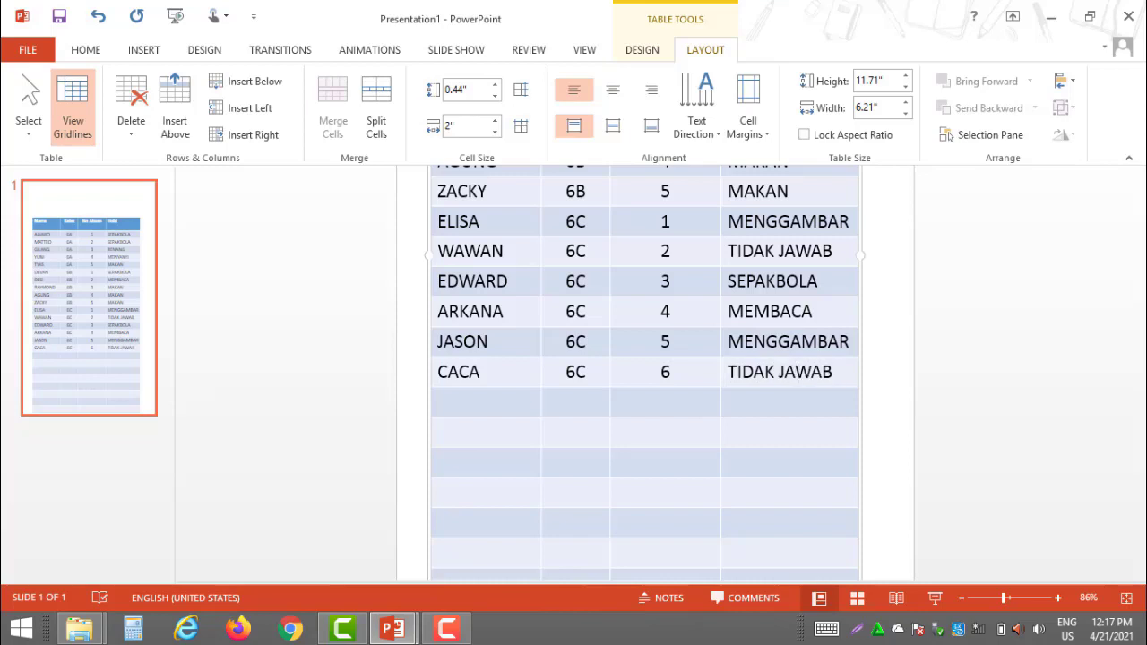
# Step: Fill the seventeenth student row with the student's name, Kelas 6D, No Absen 1 and Hobi MENGGAMBAR
pyautogui.press('Tab')
pyautogui.write('IRWAN')
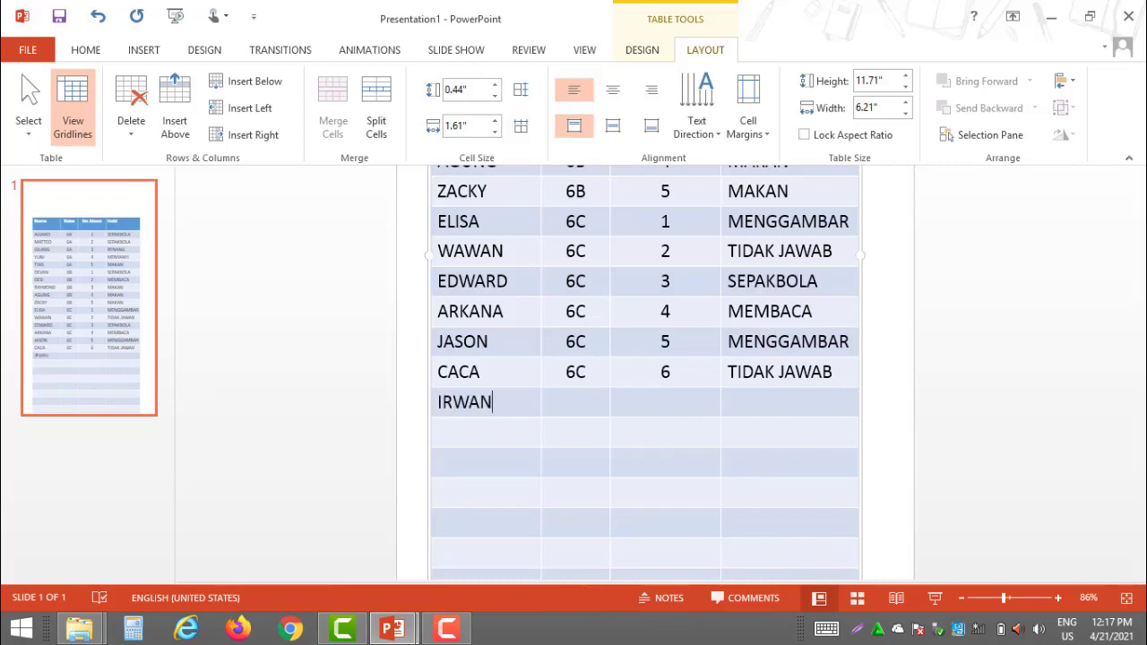
pyautogui.press('Tab')
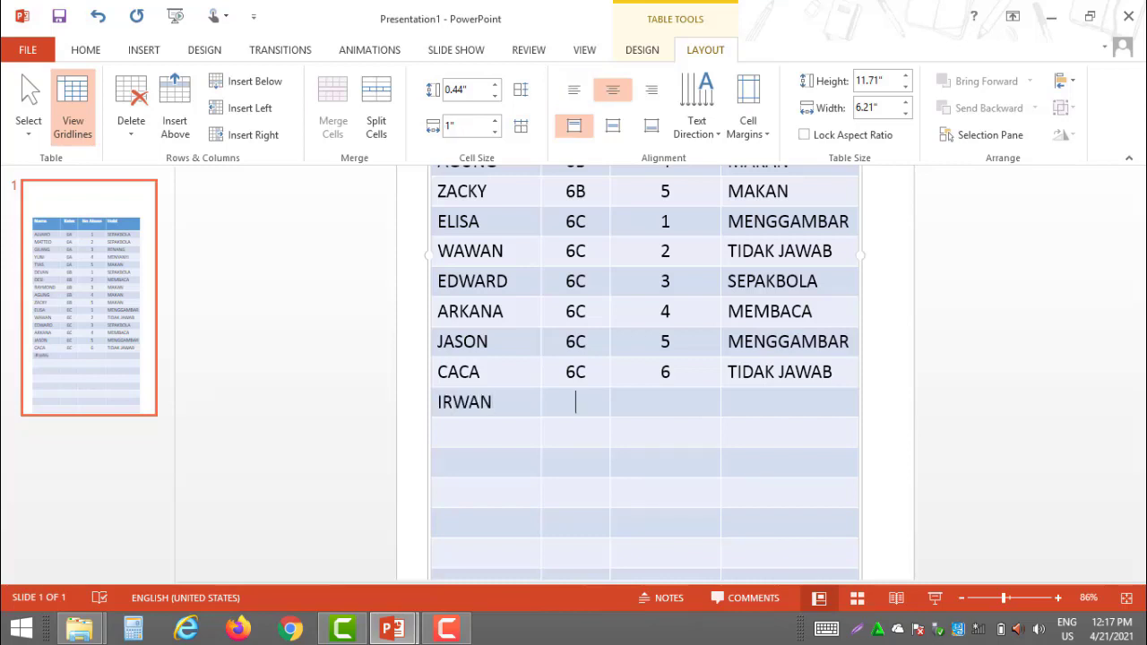
pyautogui.write('6D')
pyautogui.press('Tab')
pyautogui.write('1')
pyautogui.press('Tab')
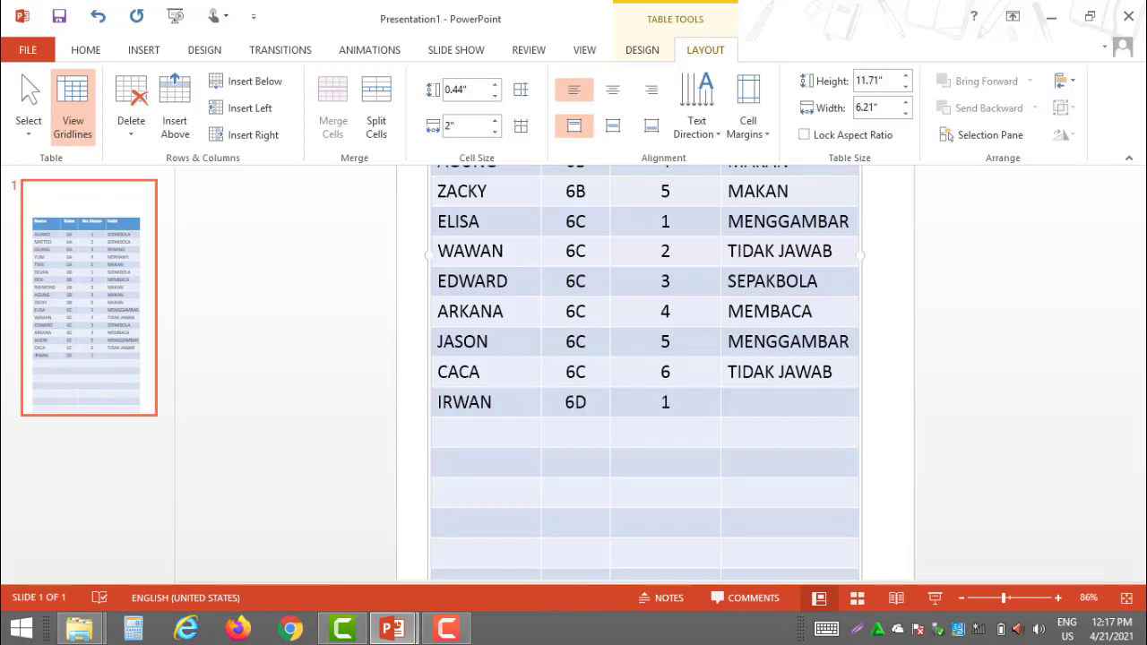
pyautogui.write('MENGGAMBAR')
# Step: Fill the eighteenth student row with the student's name, Kelas 6D, No Absen 2 and Hobi SEPAKBOLA
pyautogui.press('Tab')
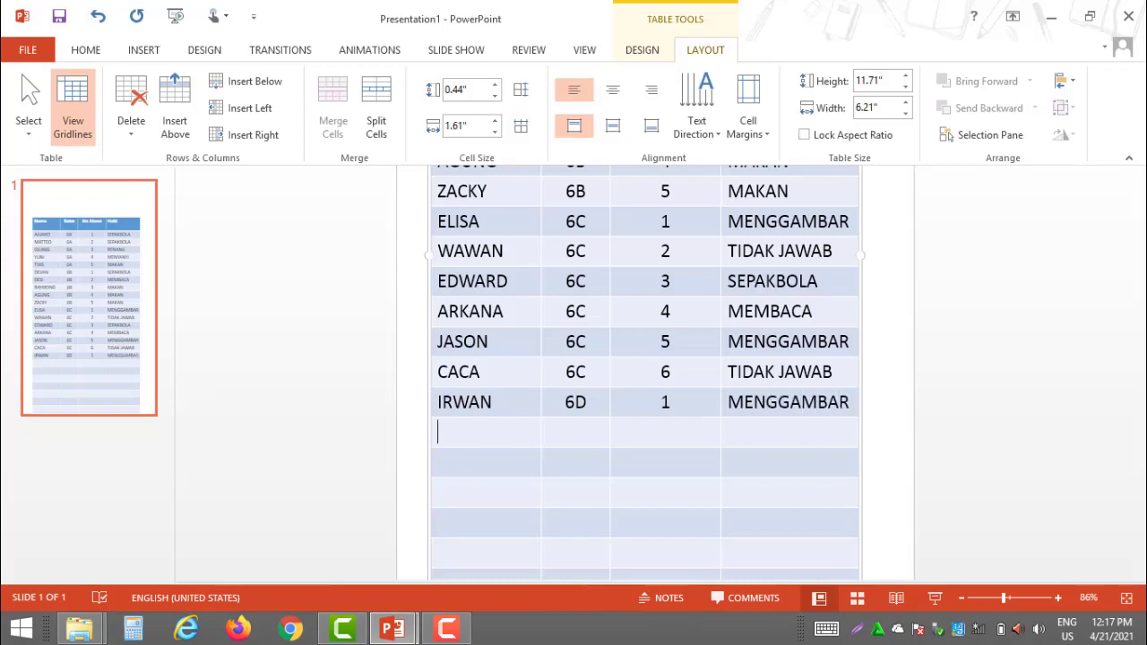
pyautogui.write('KENZO')
pyautogui.press('Tab')
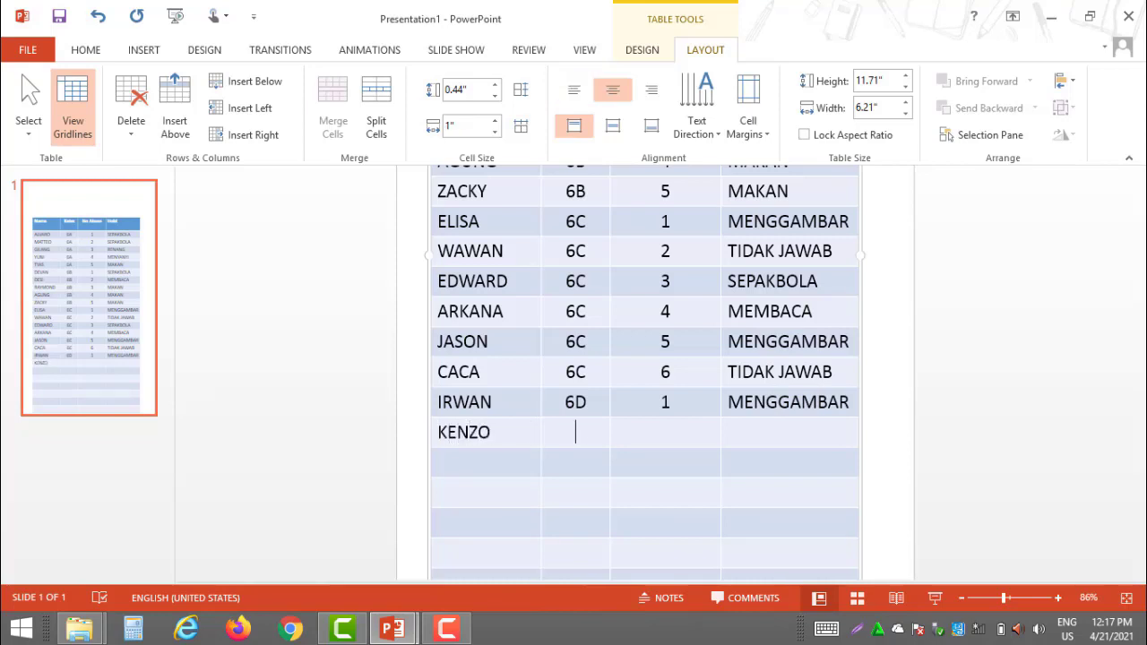
pyautogui.write('6D')
pyautogui.press('Tab')
pyautogui.write('2')
pyautogui.press('Tab')
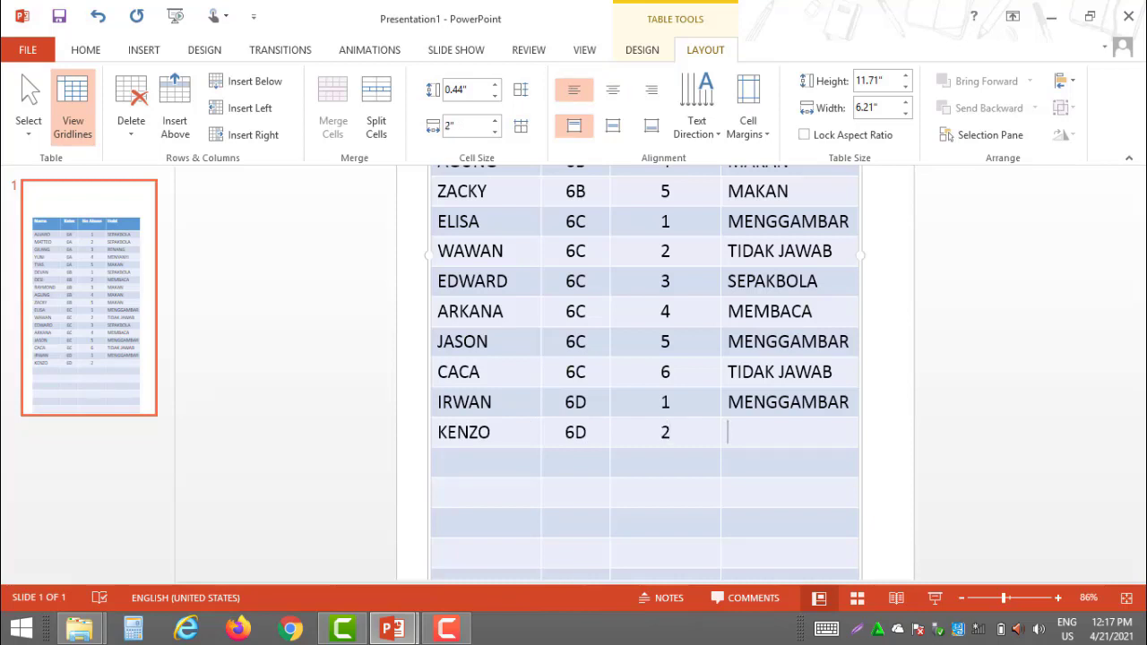
pyautogui.write('M')
pyautogui.press('BackSpace')
pyautogui.write('SEPAKBOLA')
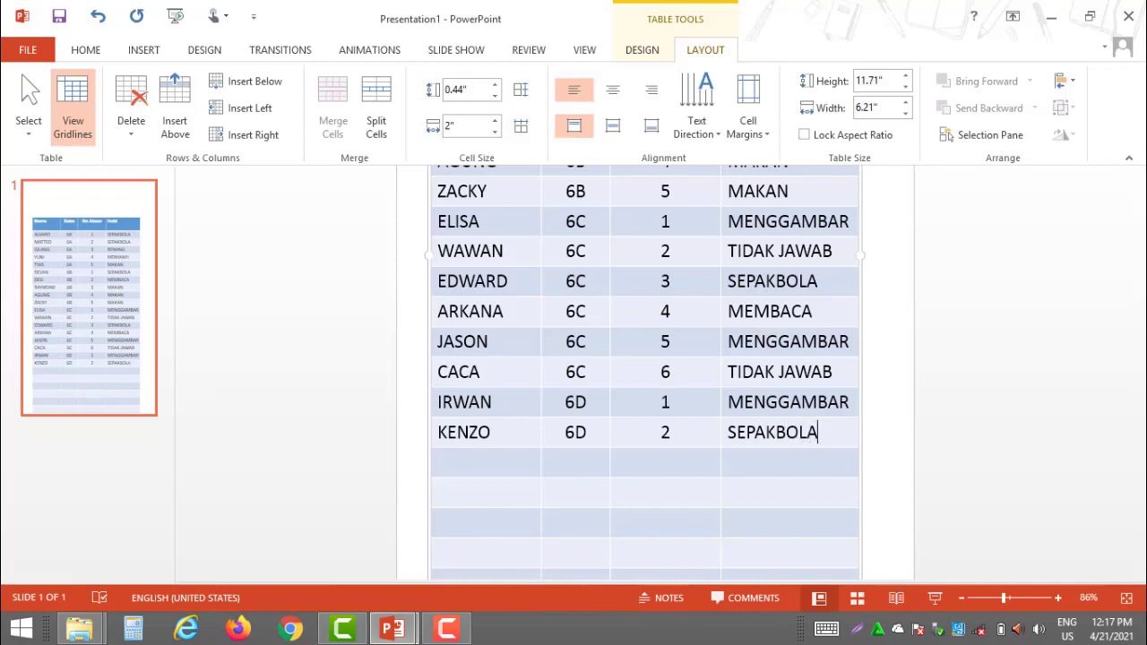
# Step: Fill the nineteenth student row with the student's name, Kelas 6D, No Absen 3 and Hobi RENANG
pyautogui.press('Tab')
pyautogui.write('ECHA')
pyautogui.press('Tab')
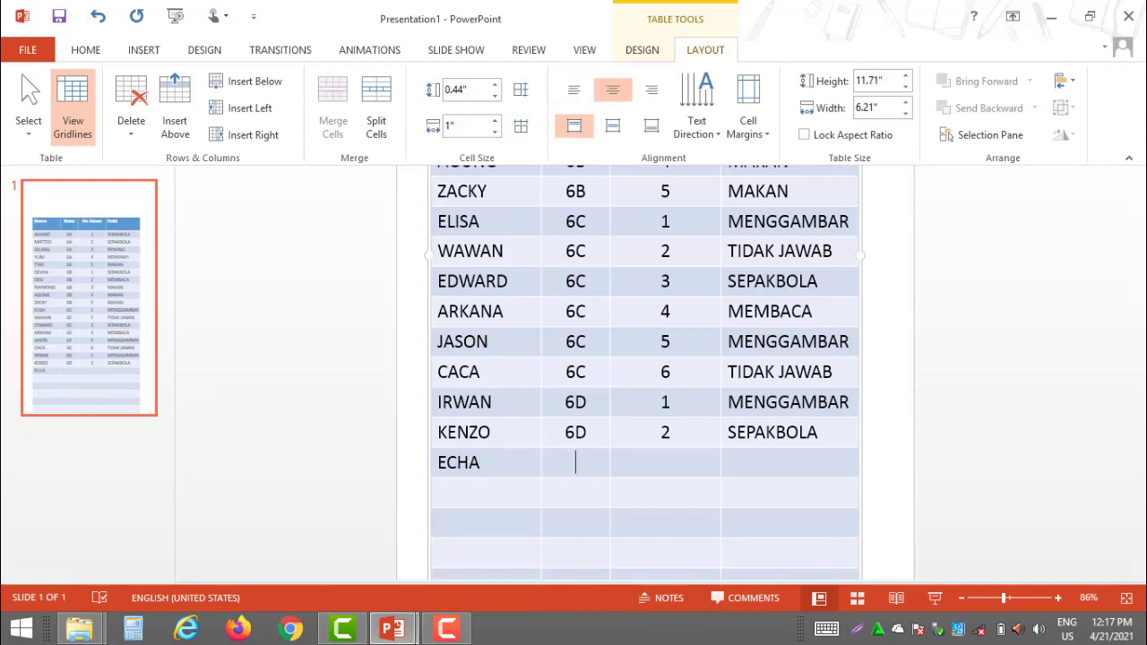
pyautogui.write('6D')
pyautogui.press('Tab')
pyautogui.write('3')
pyautogui.press('Tab')
pyautogui.write('REN')
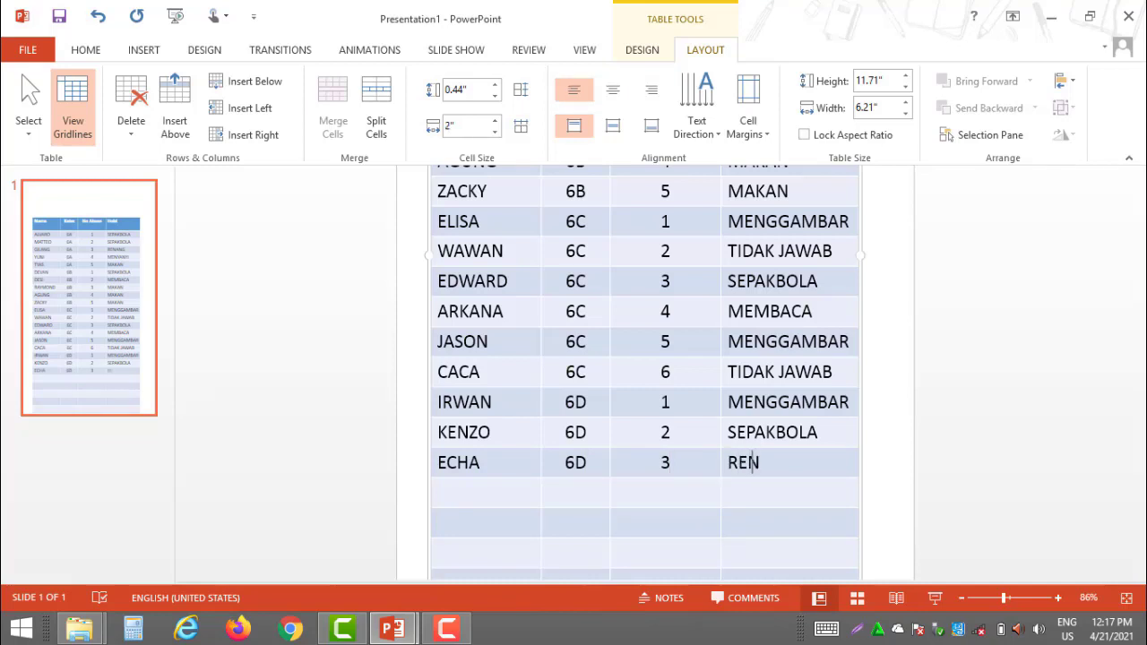
pyautogui.write('ANG')
# Step: Fill the twentieth student row with the student's name, Kelas 6D, No Absen 4 and Hobi MAKAN
pyautogui.press('Tab')
pyautogui.write('BILLY')
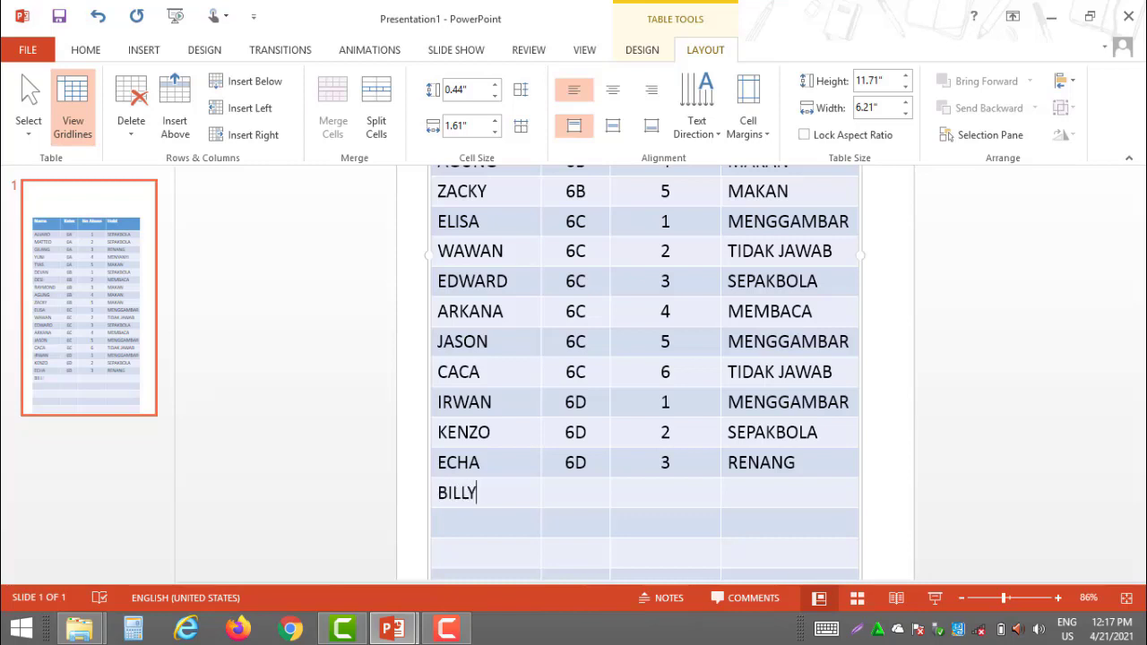
pyautogui.press('Tab')
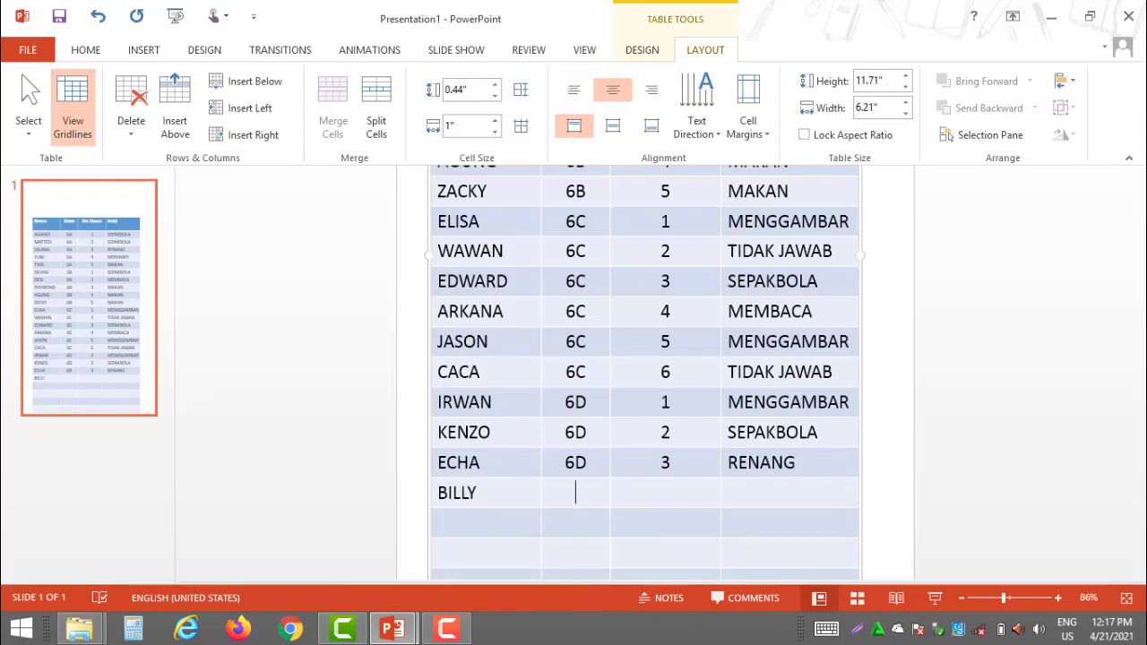
pyautogui.write('6D')
pyautogui.press('Tab')
pyautogui.write('4')
pyautogui.press('Tab')
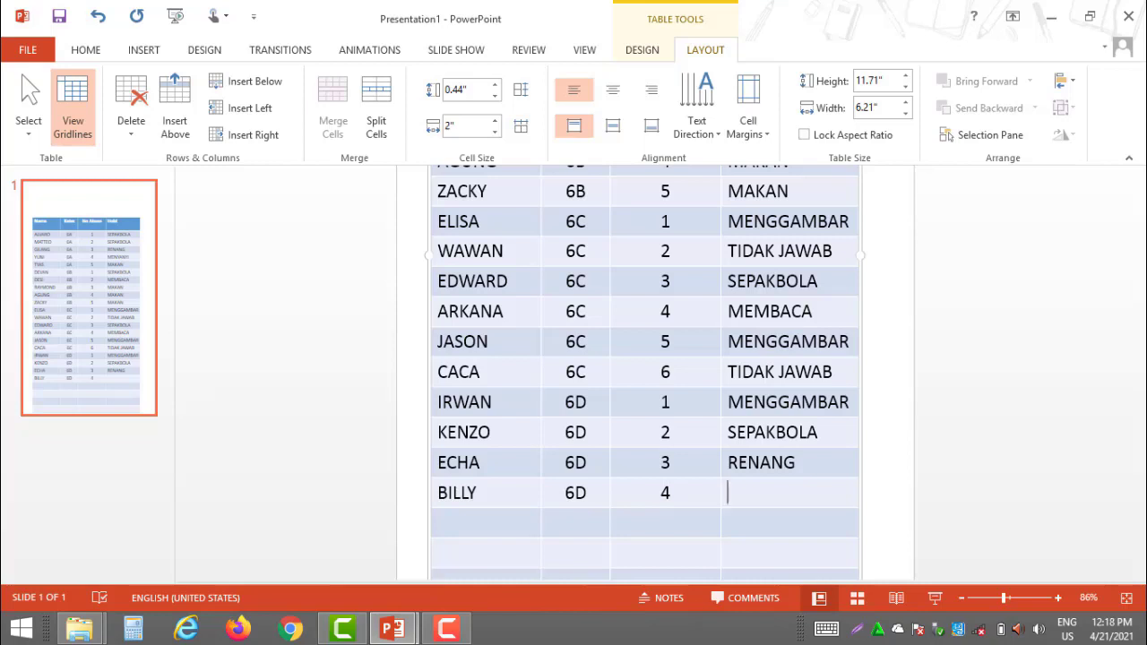
pyautogui.write('MAKAN')
# Step: Fill the twenty-first student row with the student's name, Kelas 6D, No Absen 5 and Hobi MENYANYI
pyautogui.press('Tab')
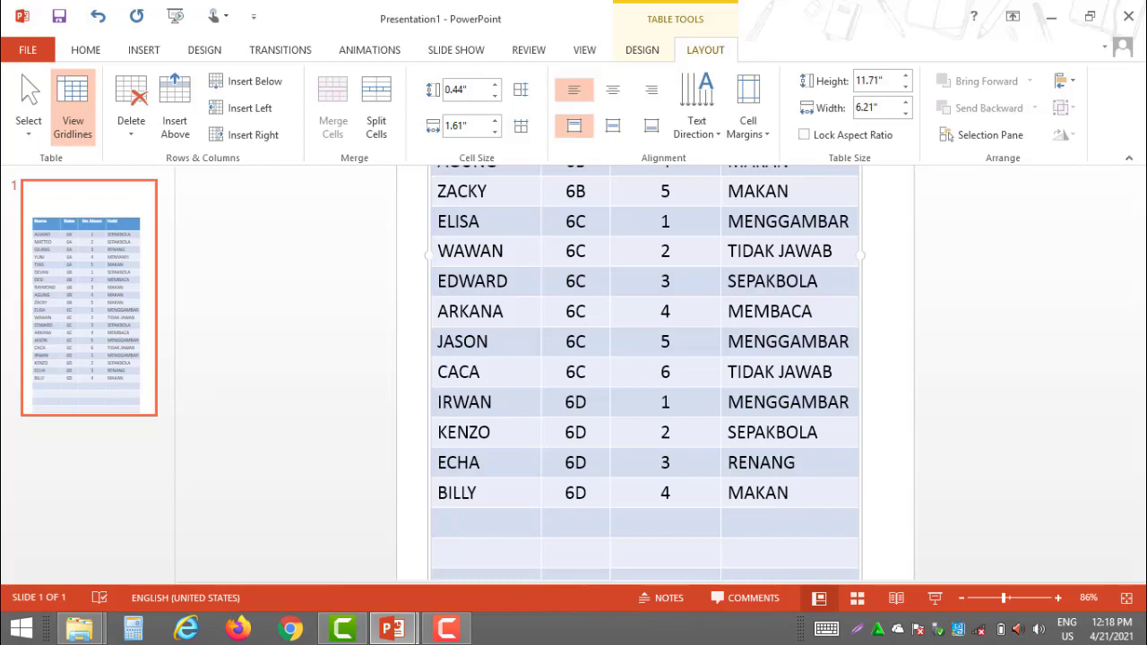
pyautogui.write('SABRINA')
pyautogui.press('Tab')
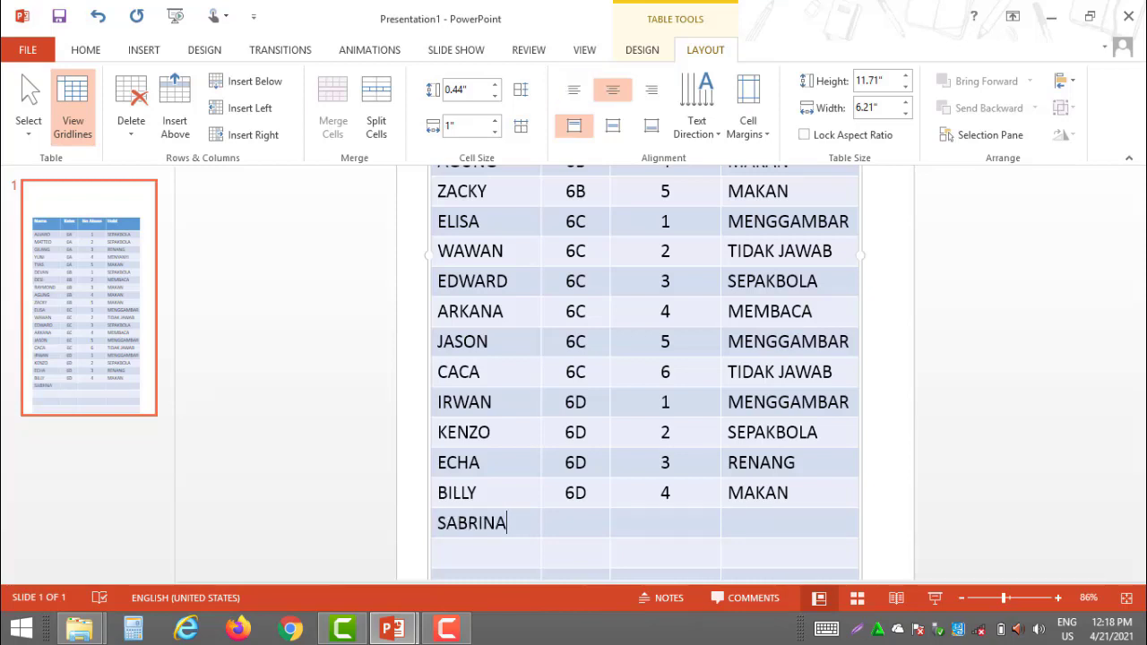
pyautogui.write('6D')
pyautogui.press('Tab')
pyautogui.write('5')
pyautogui.press('Tab')
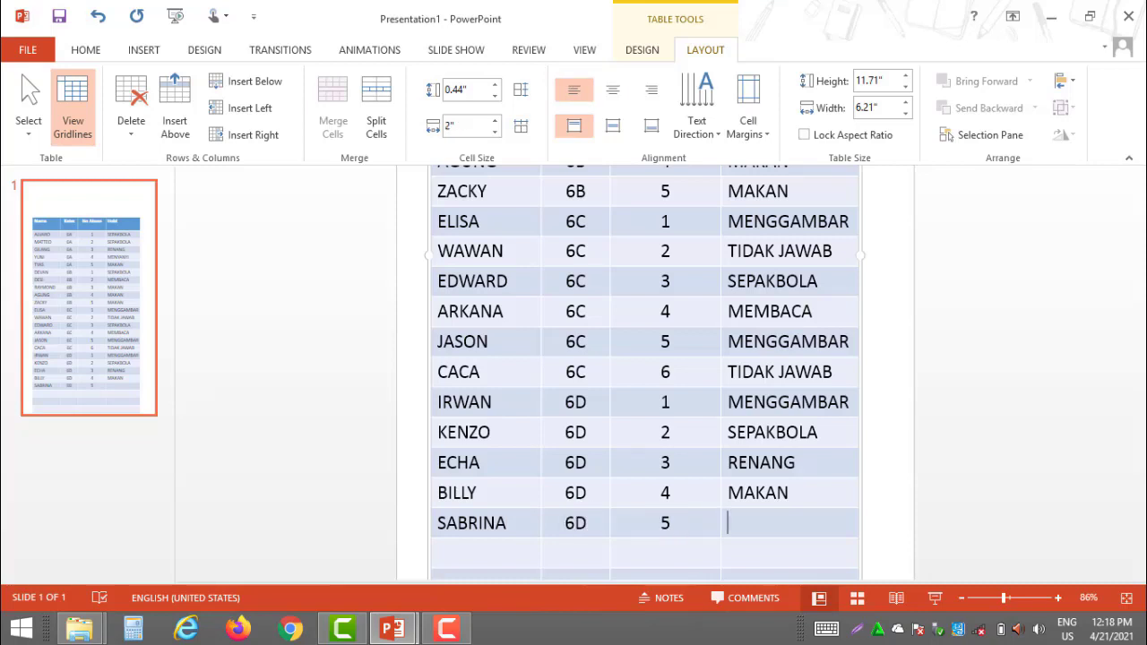
pyautogui.write('MENYANYI')
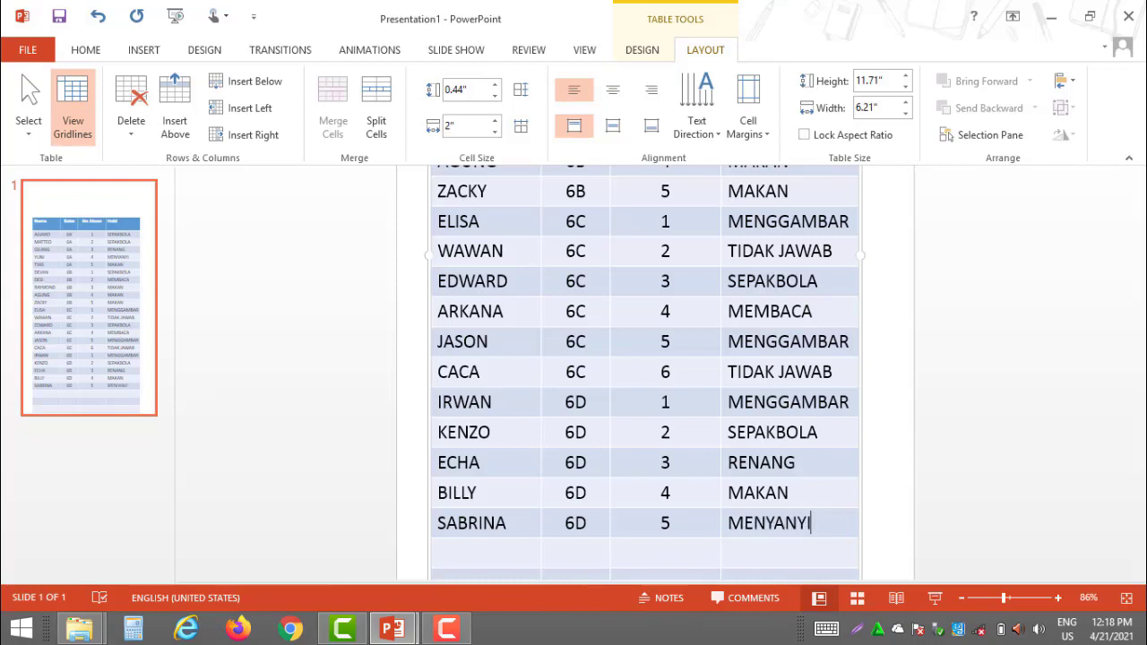
# Step: Enter the student's name, Kelas 6D and No Absen 6 in the twenty-second student row
pyautogui.press('Tab')
pyautogui.write('FATMA')
pyautogui.press('Tab')
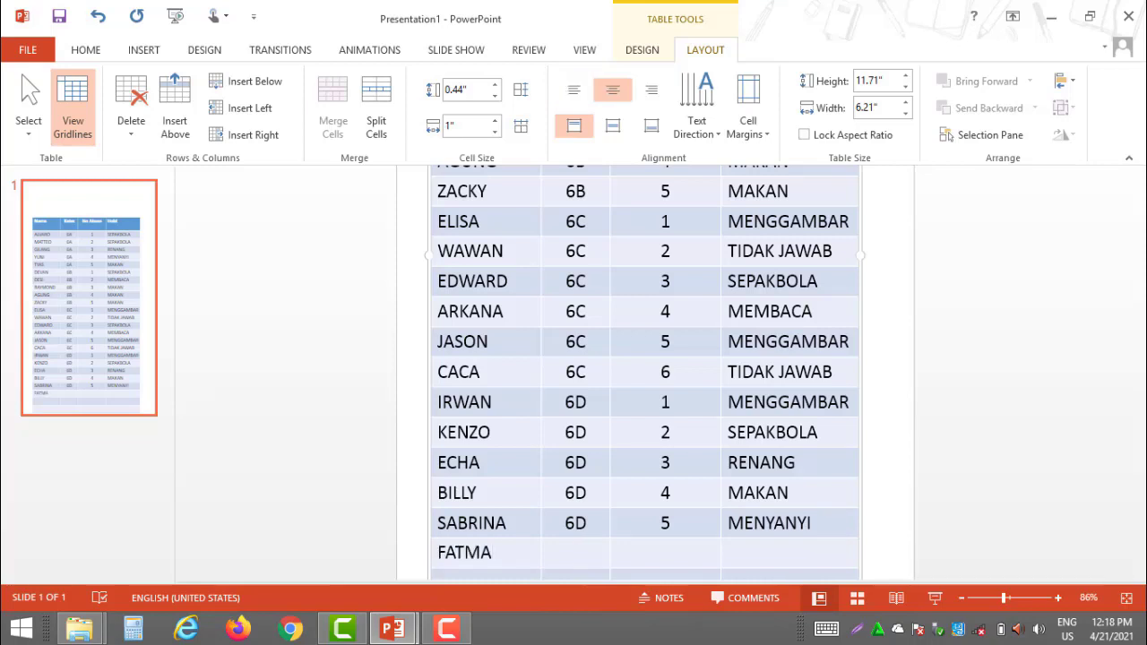
pyautogui.write('D')
pyautogui.press('Tab')
pyautogui.press('Left')
pyautogui.press('Left')
pyautogui.write('6')
pyautogui.click(665, 553)
pyautogui.write('6')
# Step: Correct the twenty-first student row to Kelas 6E and No Absen 1
pyautogui.press('Left')
pyautogui.press('Left')
pyautogui.press('Left')
pyautogui.press('Left')
pyautogui.press('Right')
pyautogui.write('E')
pyautogui.press('Delete')
pyautogui.press('Right')
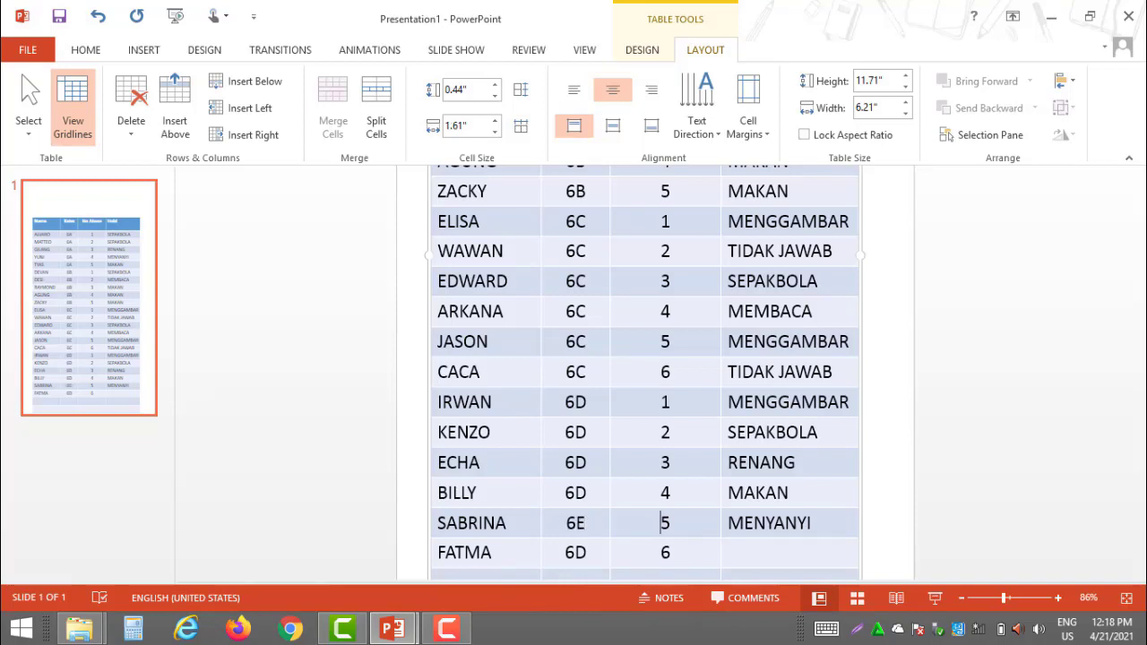
pyautogui.write('1')
pyautogui.press('Delete')
# Step: Change No Absen to 2 in the twenty-second student row and enter MAKAN as the Hobi
pyautogui.click(669, 552)
pyautogui.press('BackSpace')
pyautogui.write('2')
pyautogui.press('Right')
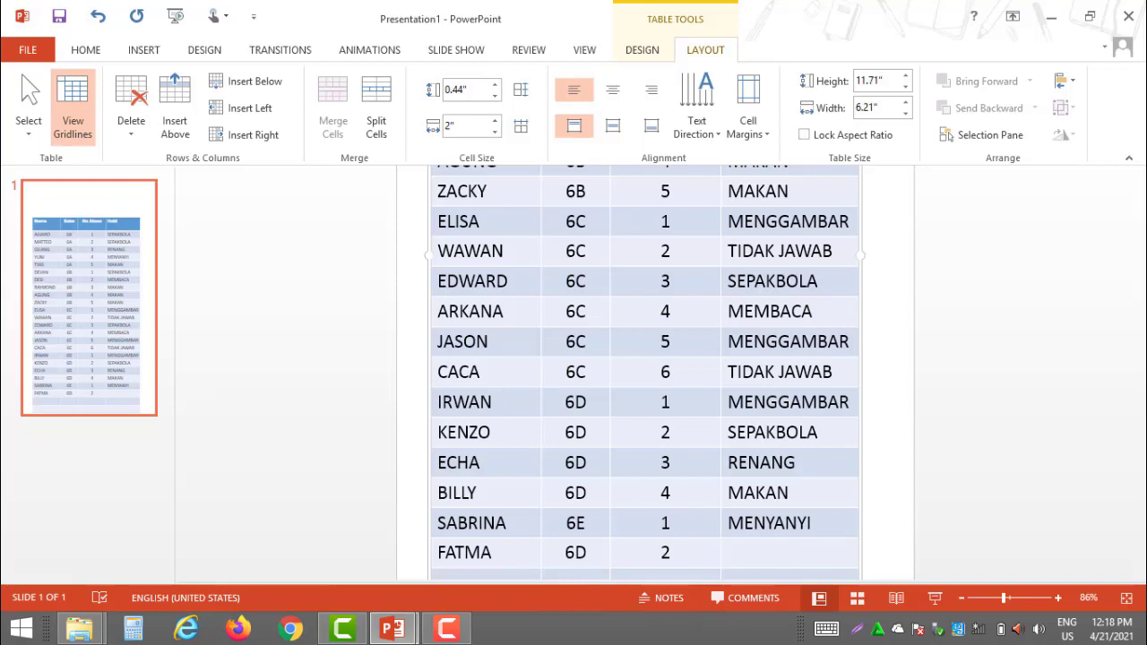
pyautogui.write('MAKAN')
# Step: Enter the student's name and Kelas 6E in the twenty-third student row
pyautogui.press('Down')
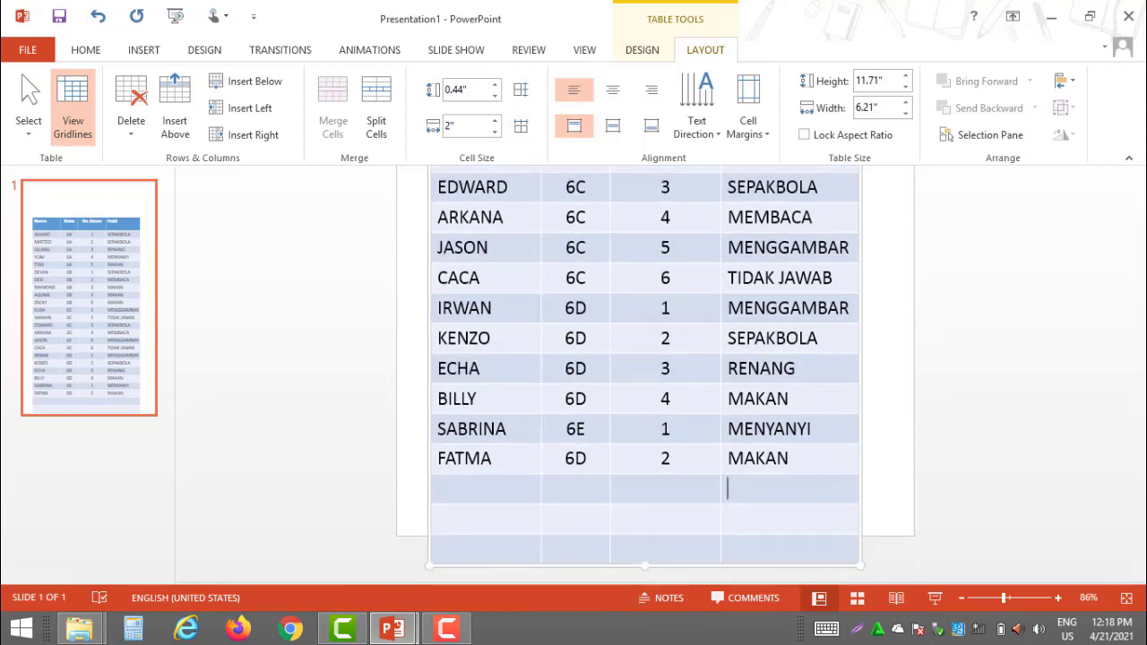
pyautogui.press('Up')
pyautogui.press('Right')
pyautogui.press('Right')
pyautogui.press('Right')
pyautogui.press('Right')
pyautogui.press('Right')
pyautogui.press('Tab')
pyautogui.write('CAROLINE')
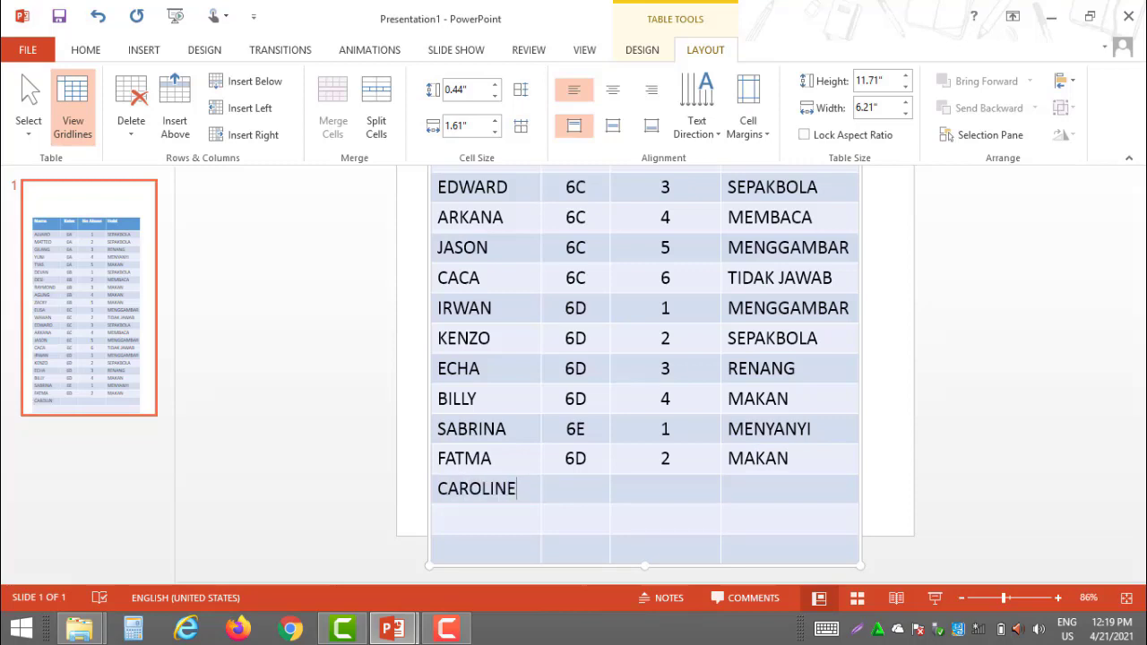
pyautogui.press('Tab')
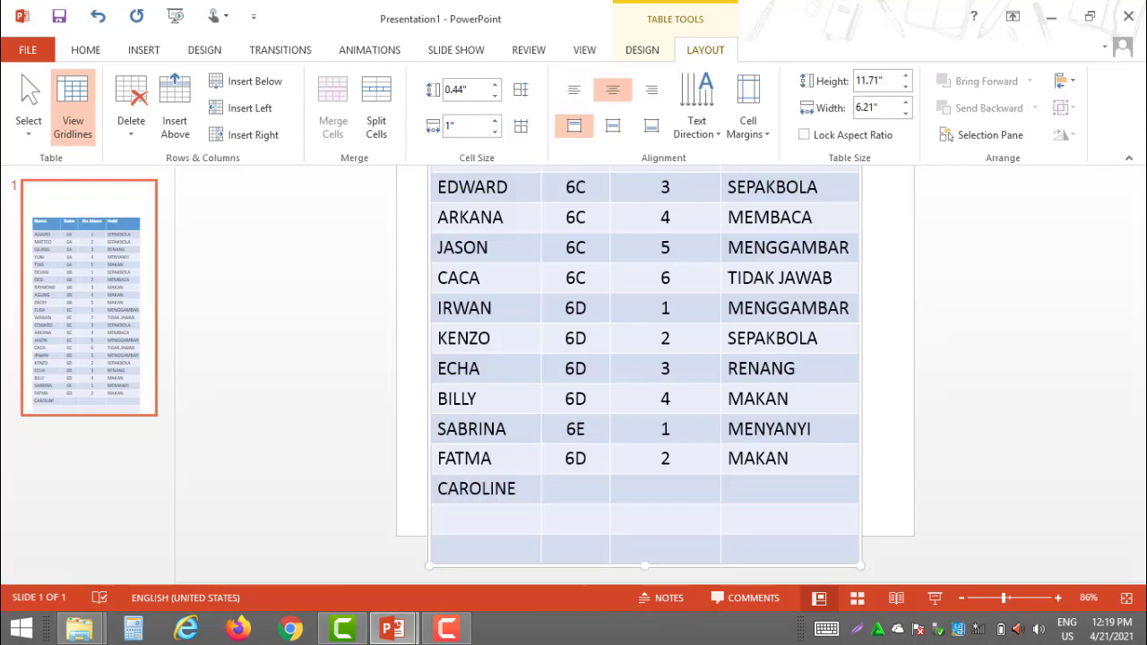
pyautogui.write('6E')
# Step: Correct the Kelas of the twenty-second student row to 6E
pyautogui.click(592, 454)
pyautogui.press('BackSpace')
pyautogui.press('BackSpace')
pyautogui.write('6E')
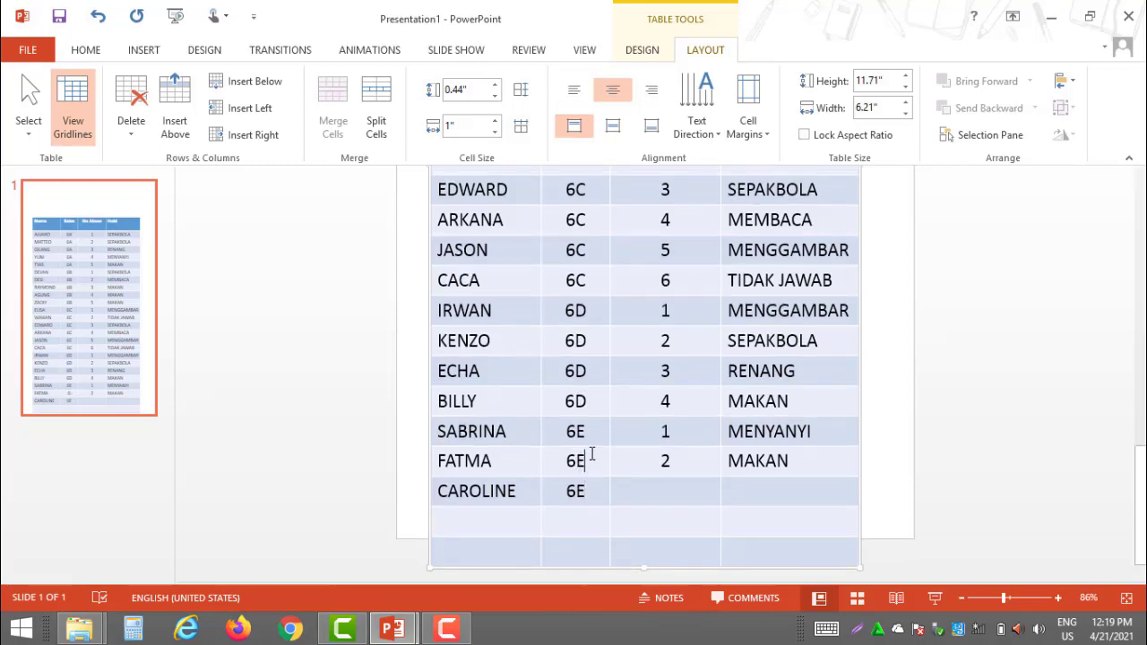
# Step: Enter No Absen 3 and the Hobi MENYANYI in the twenty-third student row
pyautogui.click(652, 492)
pyautogui.write('3')
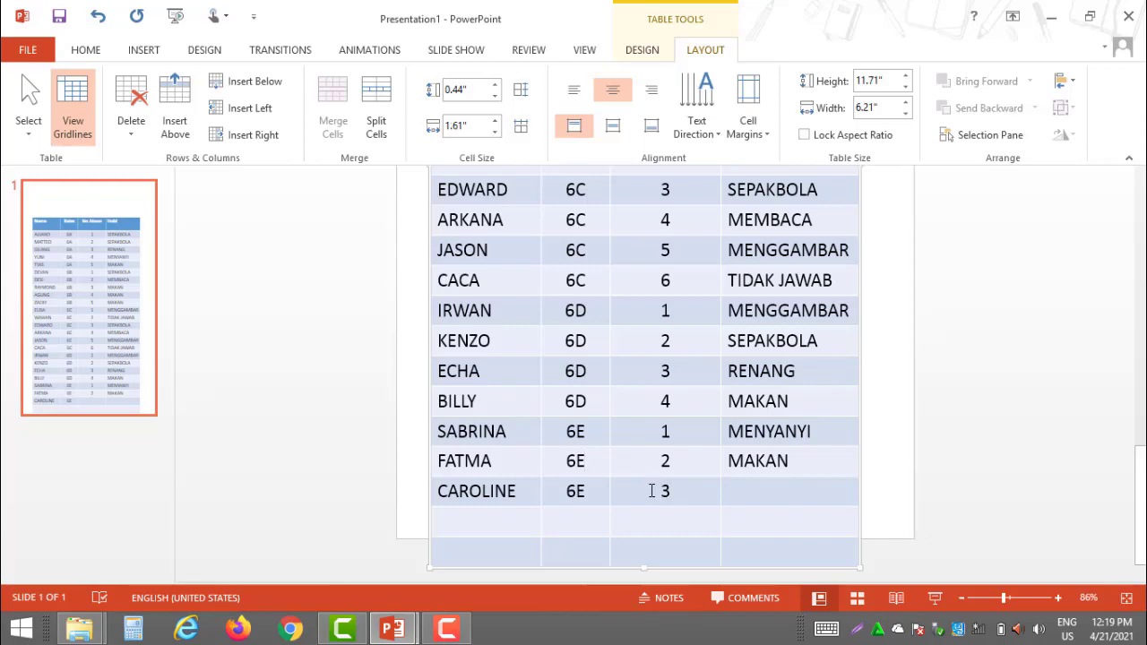
pyautogui.click(747, 486)
pyautogui.write('M')
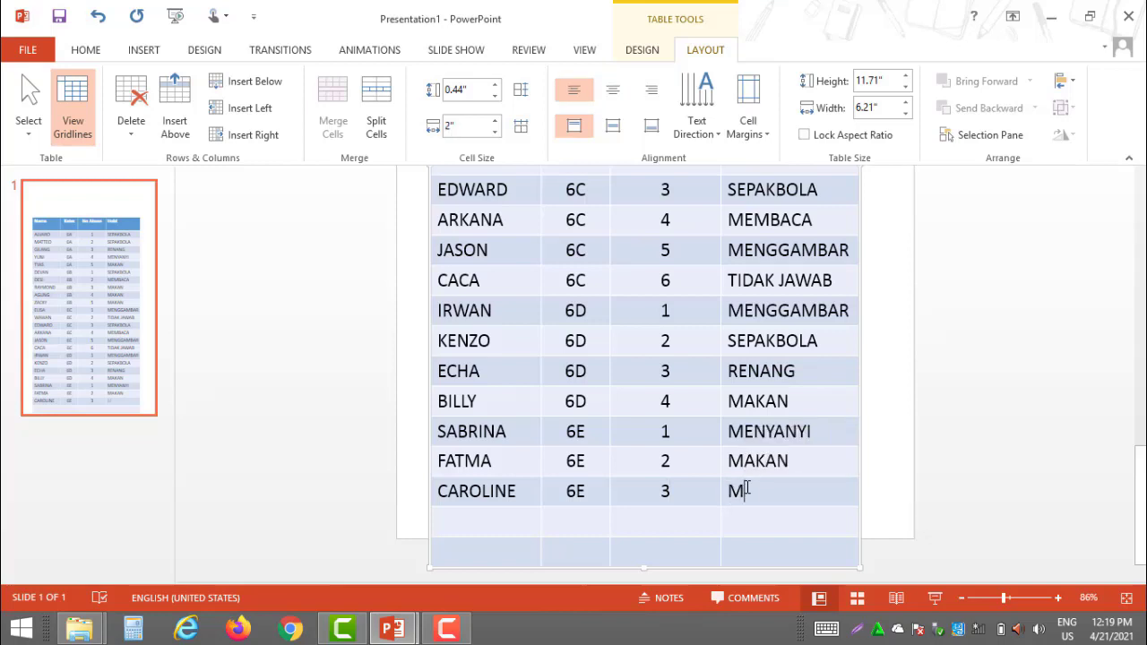
pyautogui.write('ENYANYI')
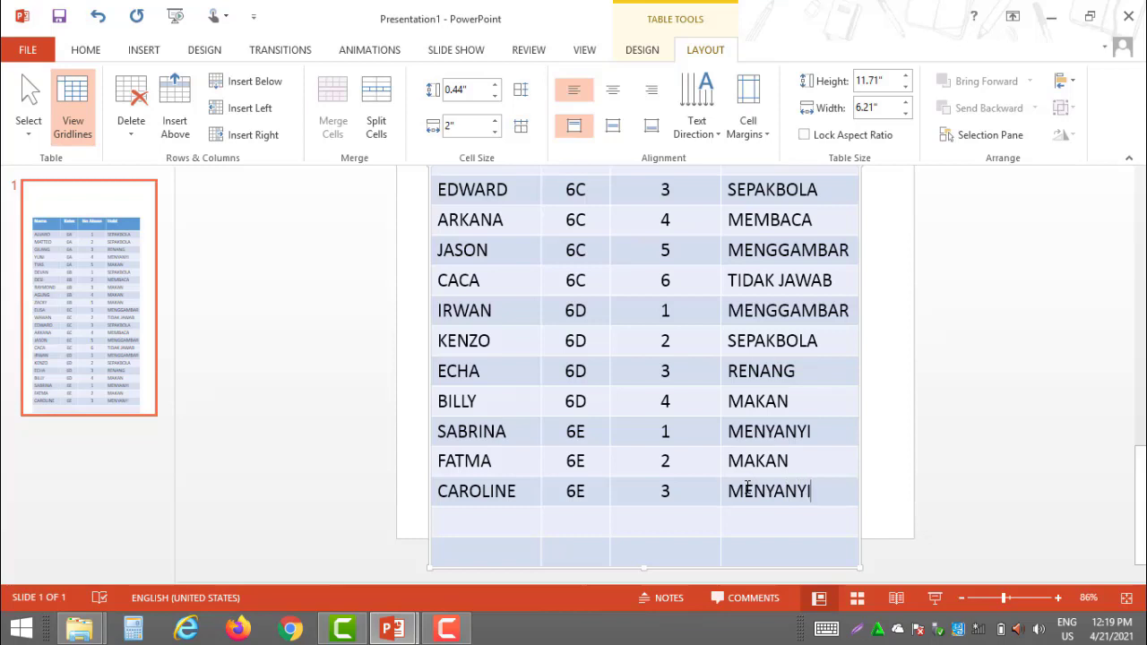
# Step: Fill the twenty-fourth student row with the student's name, Kelas 6E, No Absen 4 and the Hobi MAKAN
pyautogui.press('Tab')
pyautogui.write('DODIT')
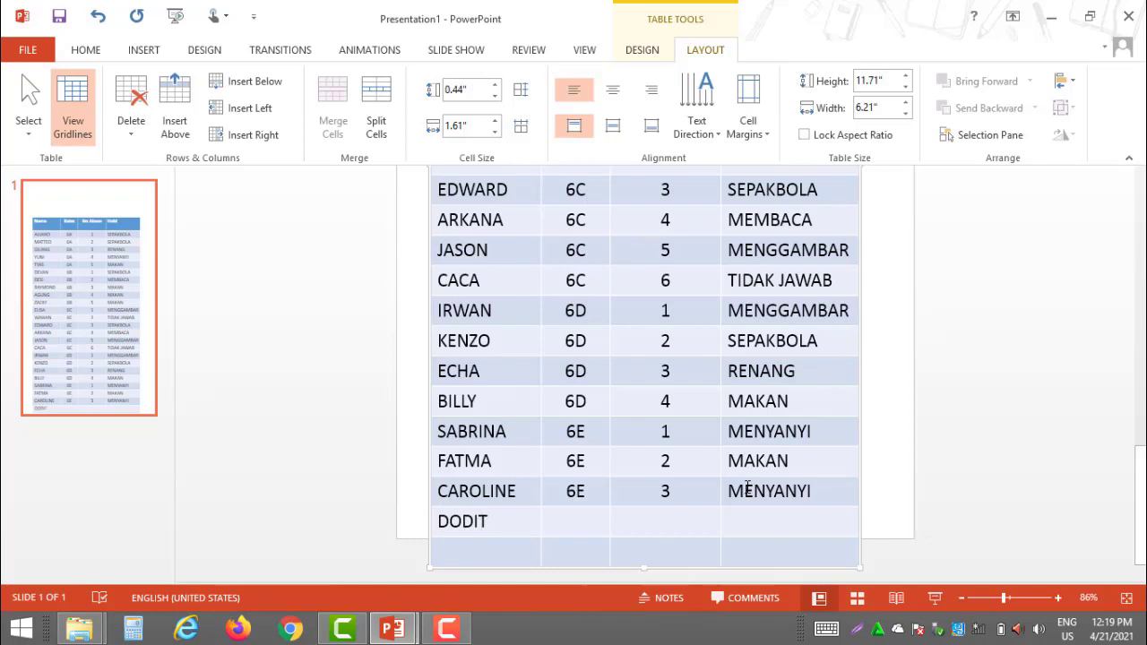
pyautogui.press('Tab')
pyautogui.write('6E')
pyautogui.press('Tab')
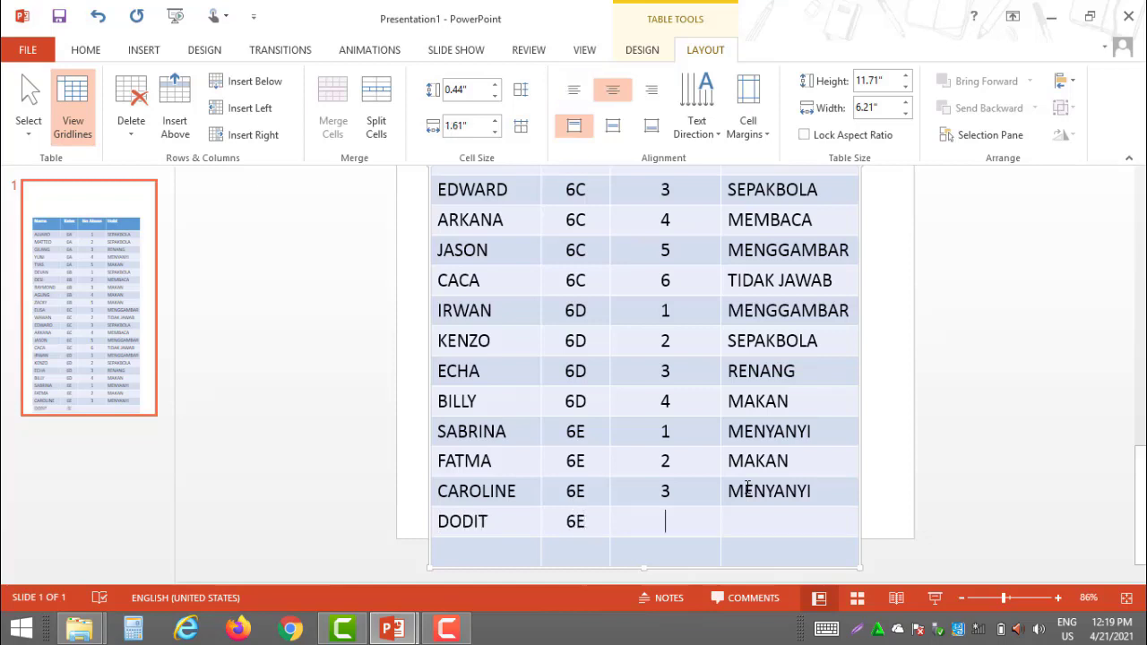
pyautogui.write('4')
pyautogui.press('Tab')
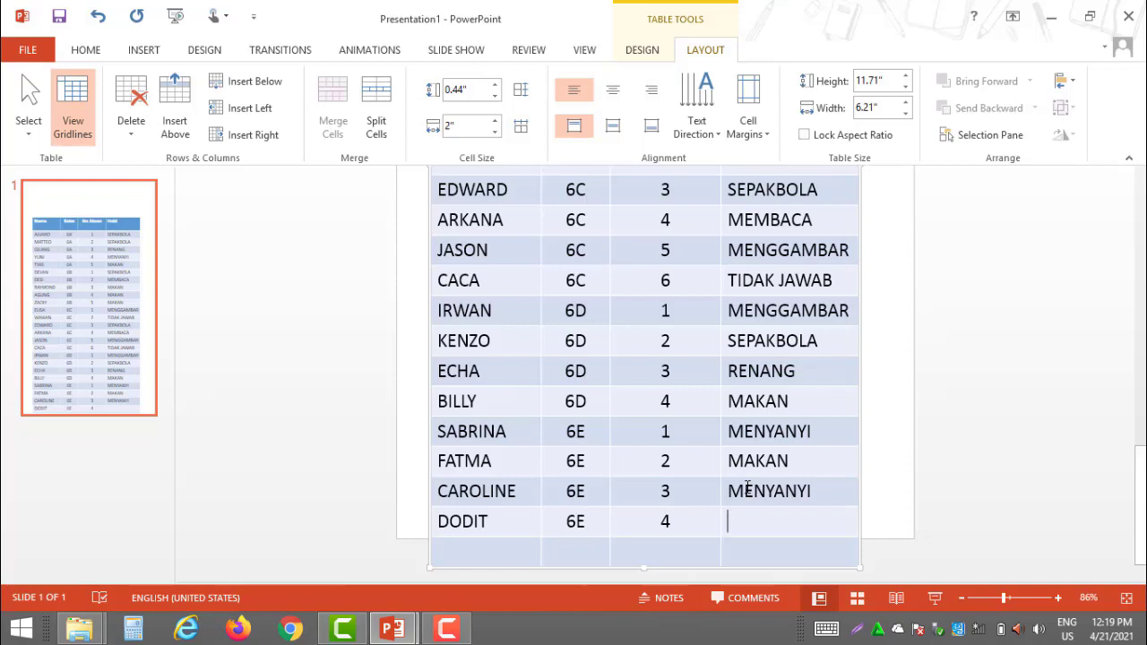
pyautogui.write('MAKAN')
# Step: Fill the twenty-fifth student row with the student's name, Kelas 6E, No Absen 5 and the Hobi MAKAN
pyautogui.press('Tab')
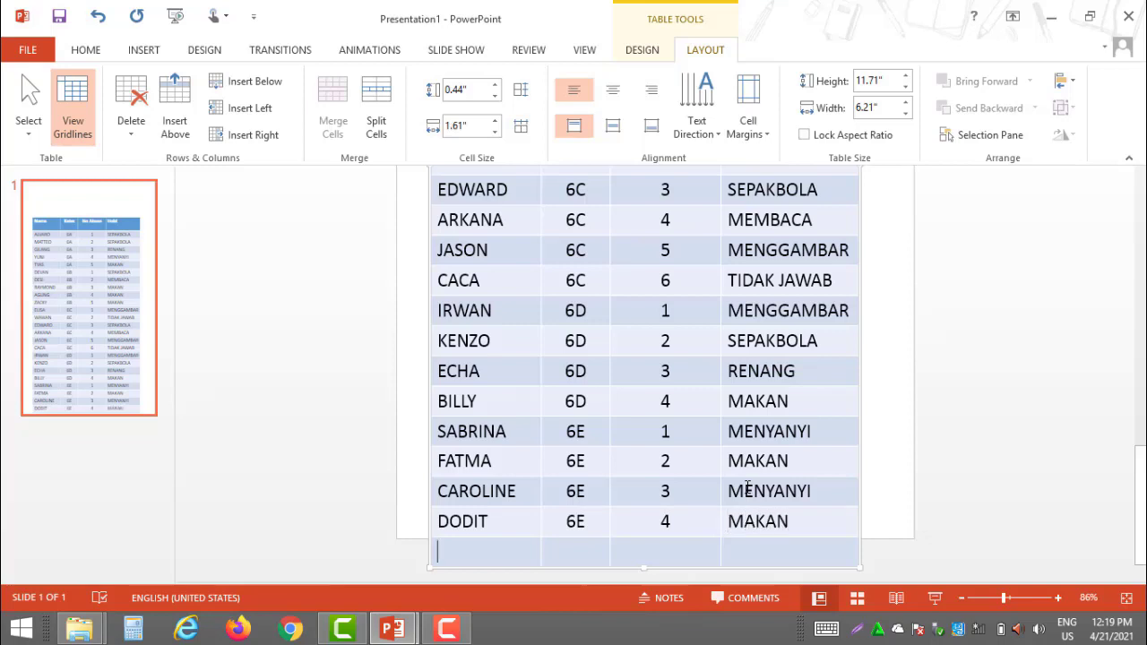
pyautogui.write('TIARA')
pyautogui.press('Tab')
pyautogui.write('6E')
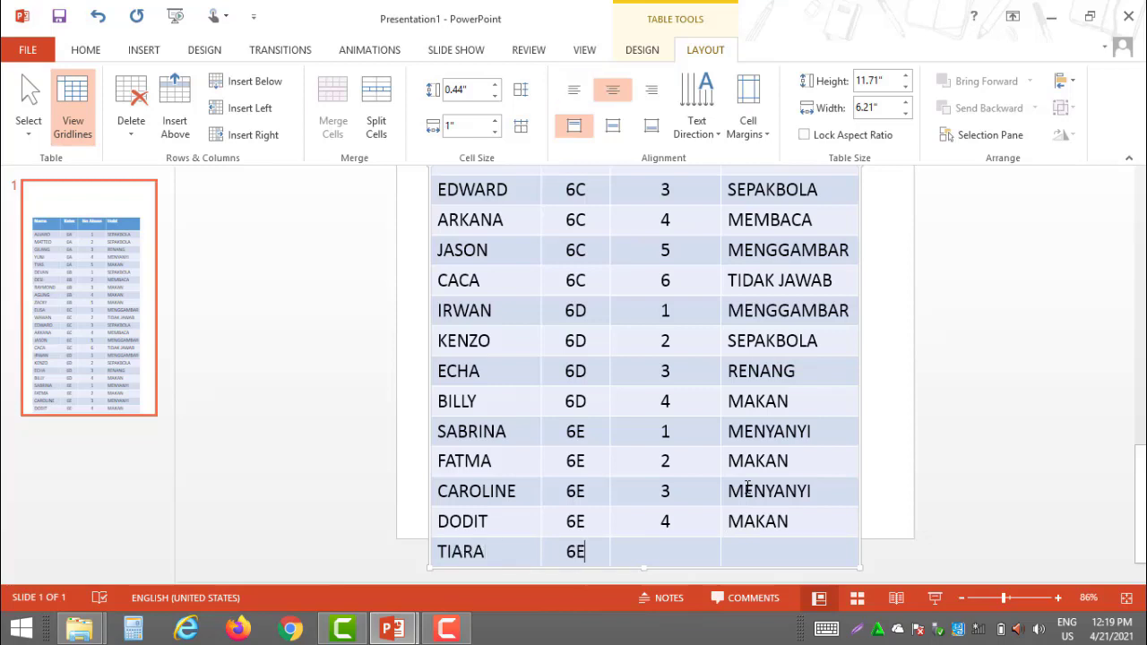
pyautogui.press('Tab')
pyautogui.write('5')
pyautogui.press('Tab')
pyautogui.write('MAKA')
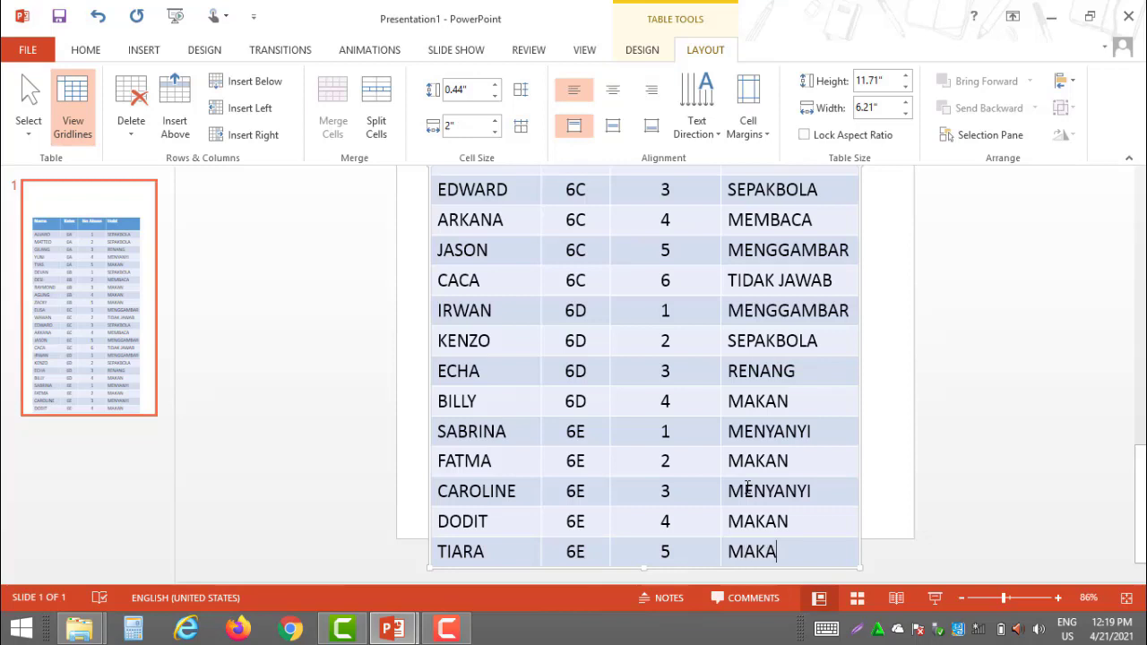
pyautogui.write('N')
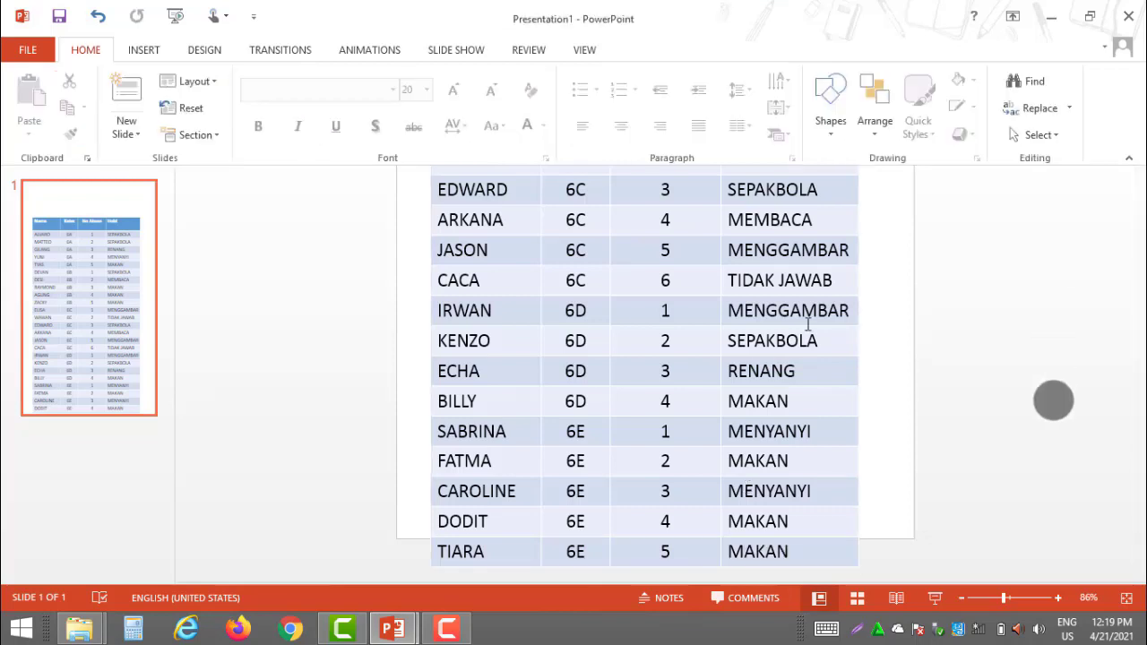
# Step: Review the student rows of the table from the first to the last, class by class
pyautogui.scroll(5, 808, 325)
pyautogui.click(494, 373)
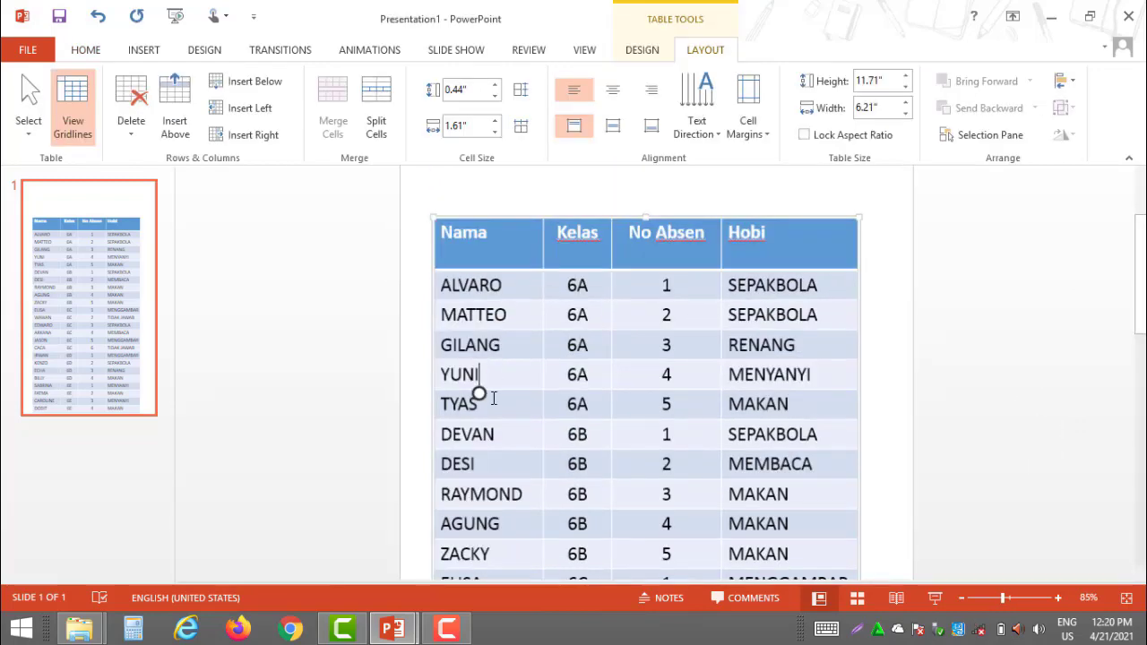
pyautogui.click(493, 403)
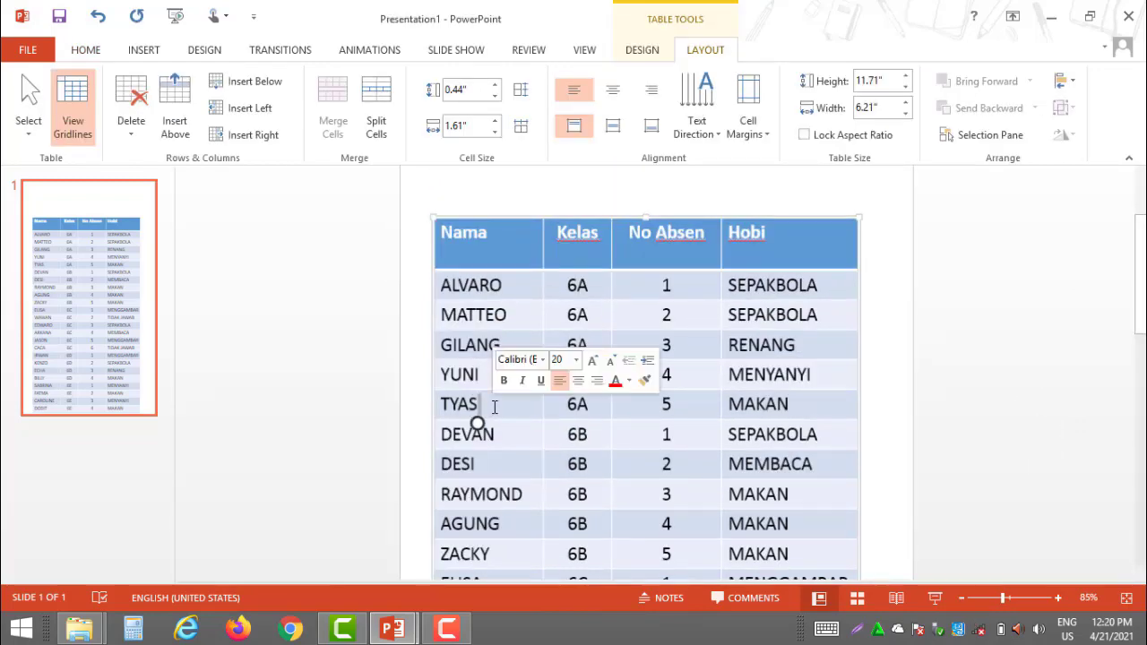
pyautogui.click(489, 464)
pyautogui.moveTo(1034, 396); pyautogui.dragTo(1045, 189)
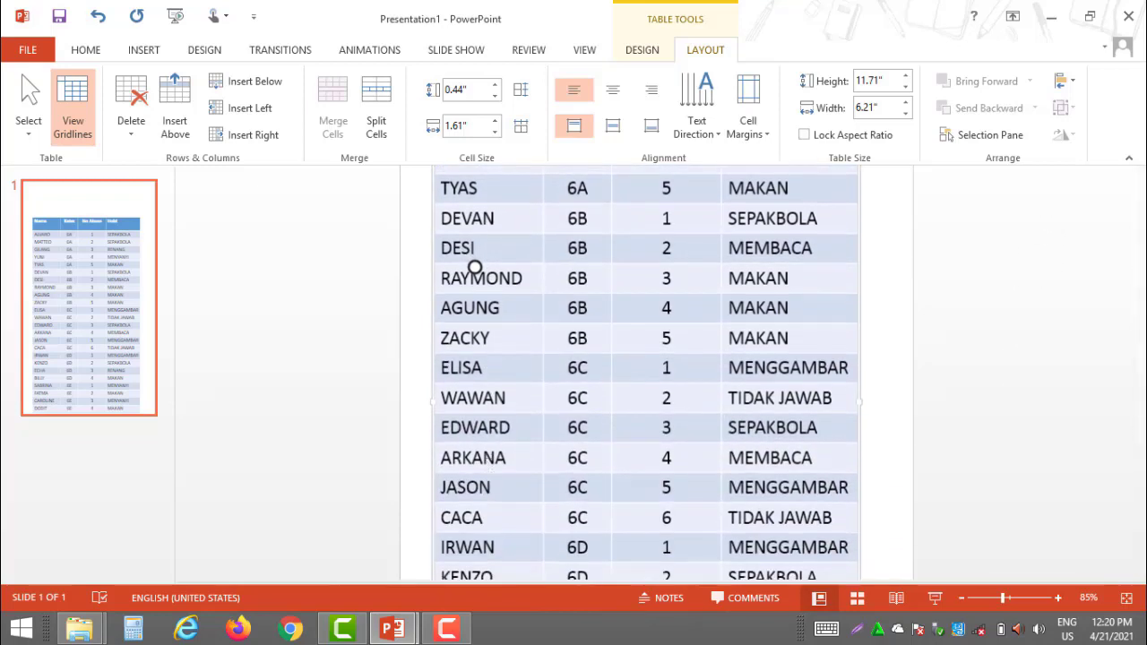
pyautogui.click(516, 374)
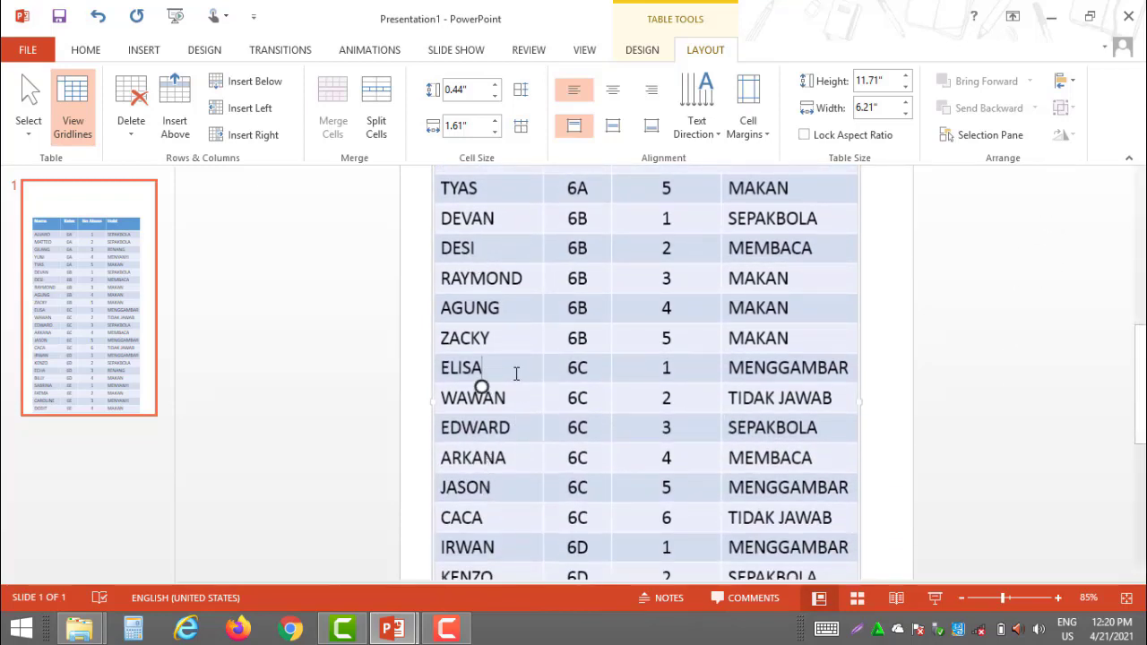
pyautogui.click(494, 516)
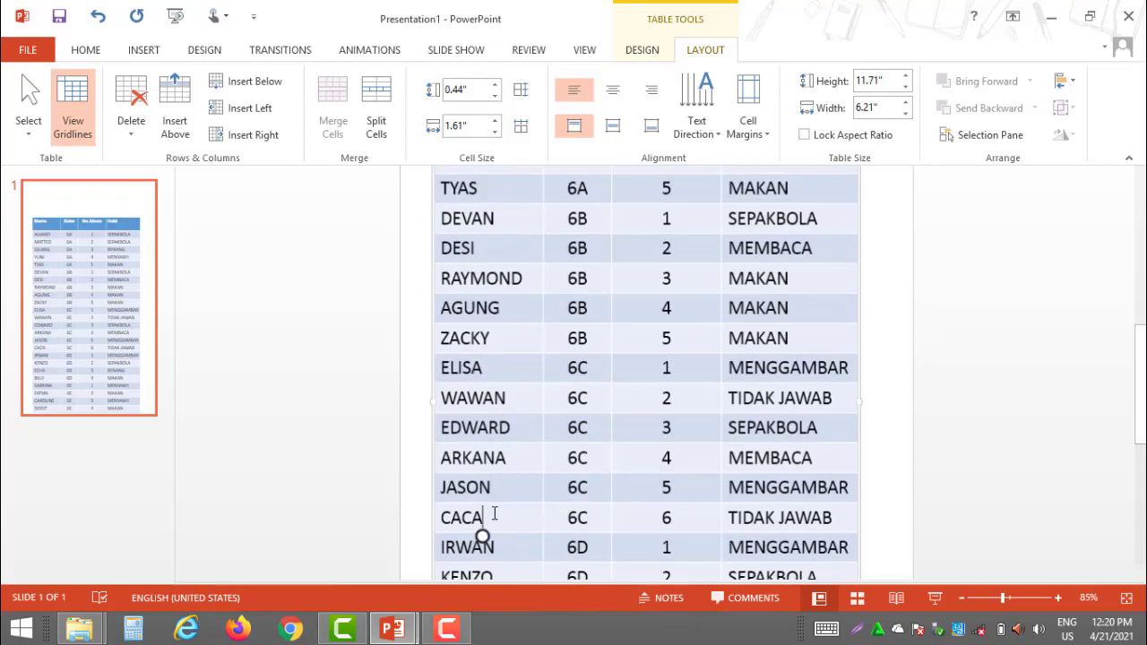
pyautogui.moveTo(998, 397); pyautogui.dragTo(1020, 203)
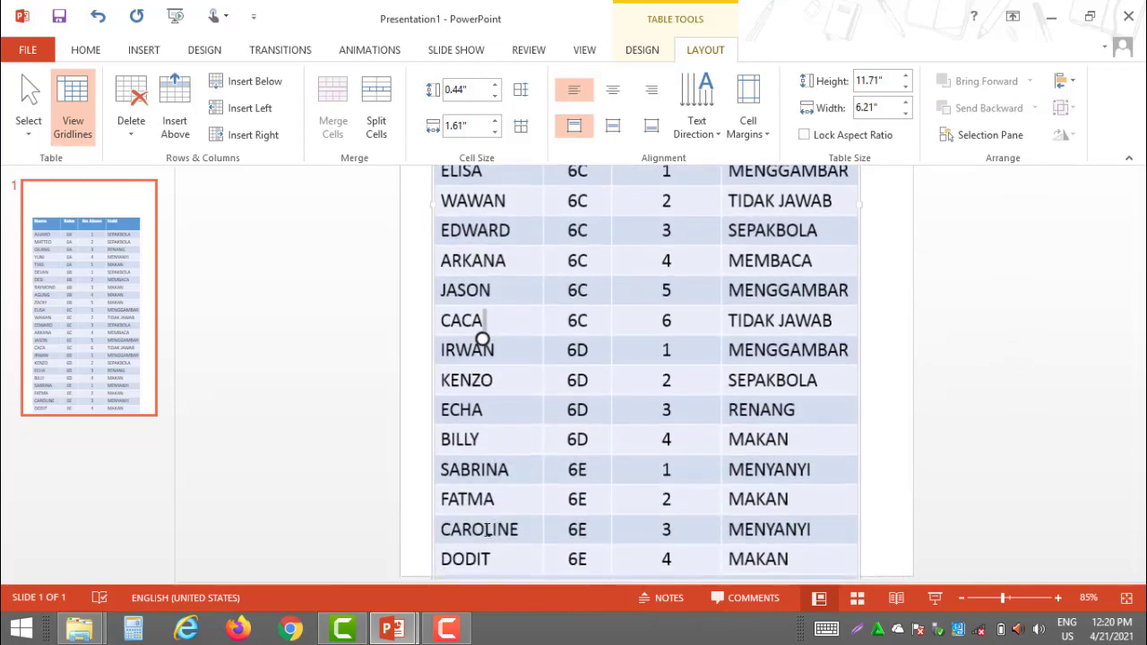
pyautogui.click(506, 415)
pyautogui.click(513, 470)
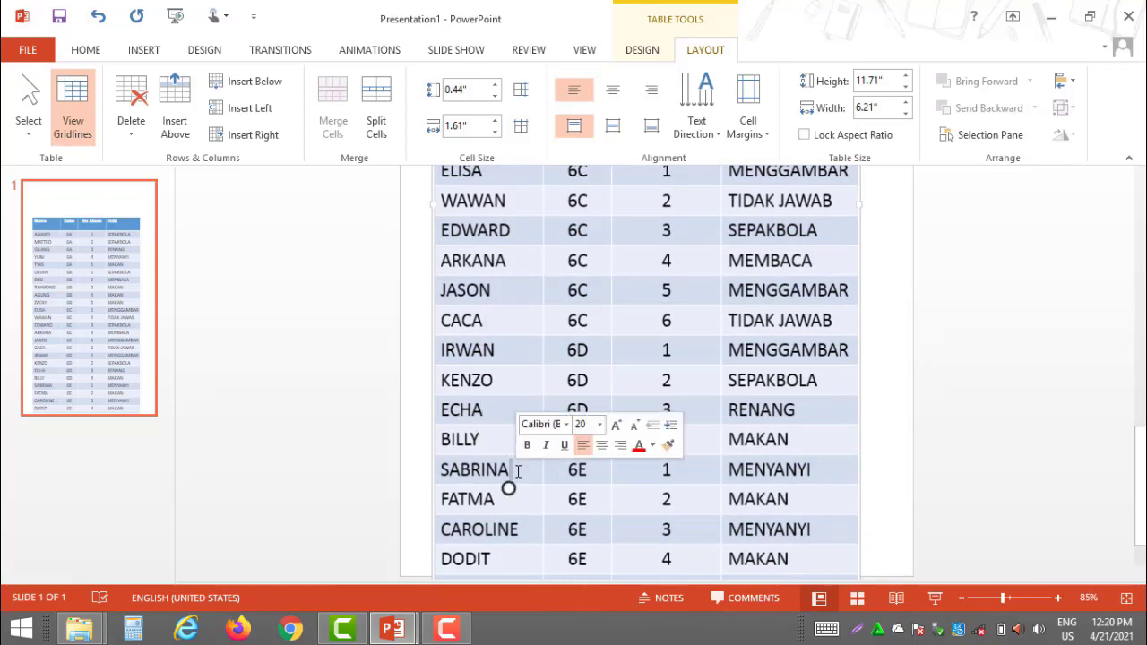
pyautogui.click(508, 493)
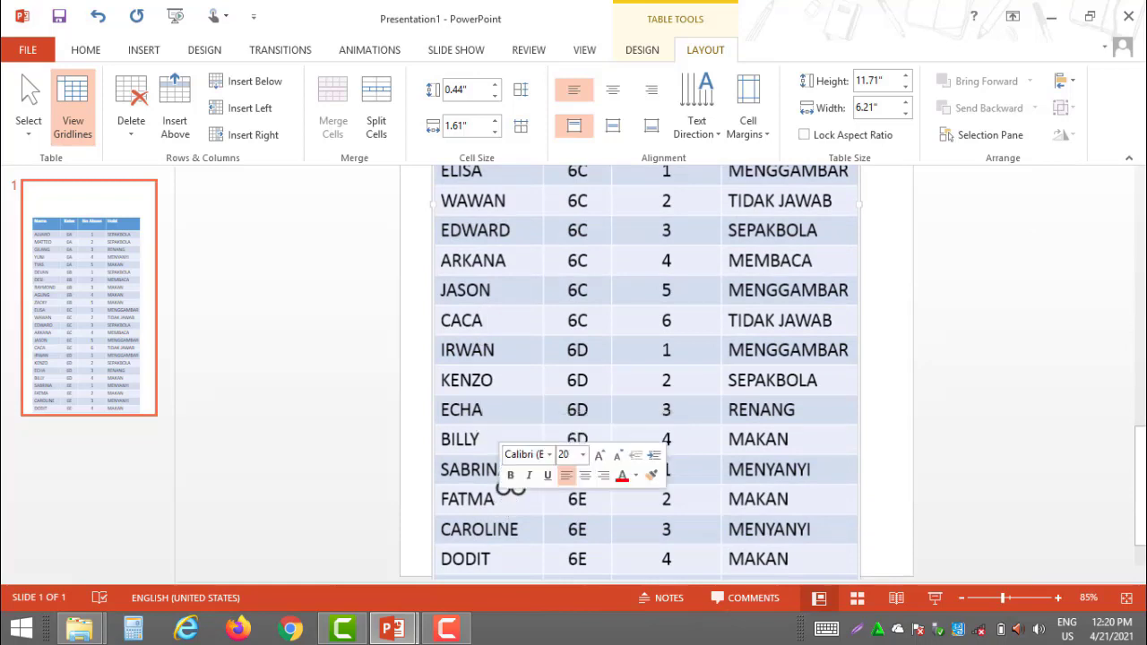
pyautogui.click(488, 500)
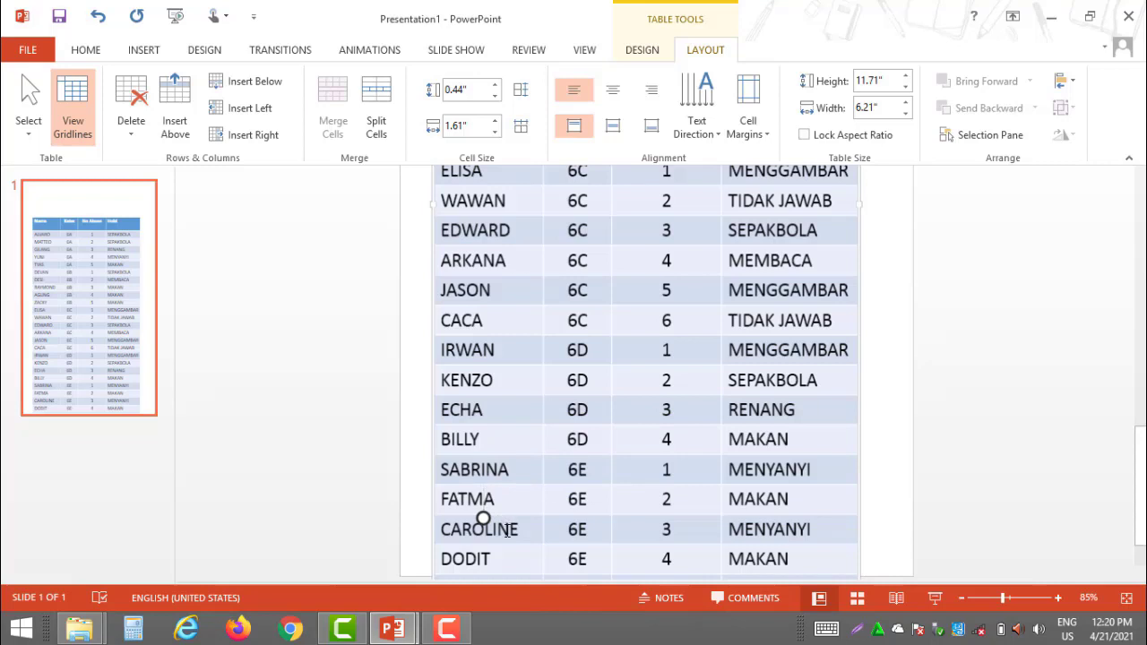
pyautogui.scroll(-1, 508, 531)
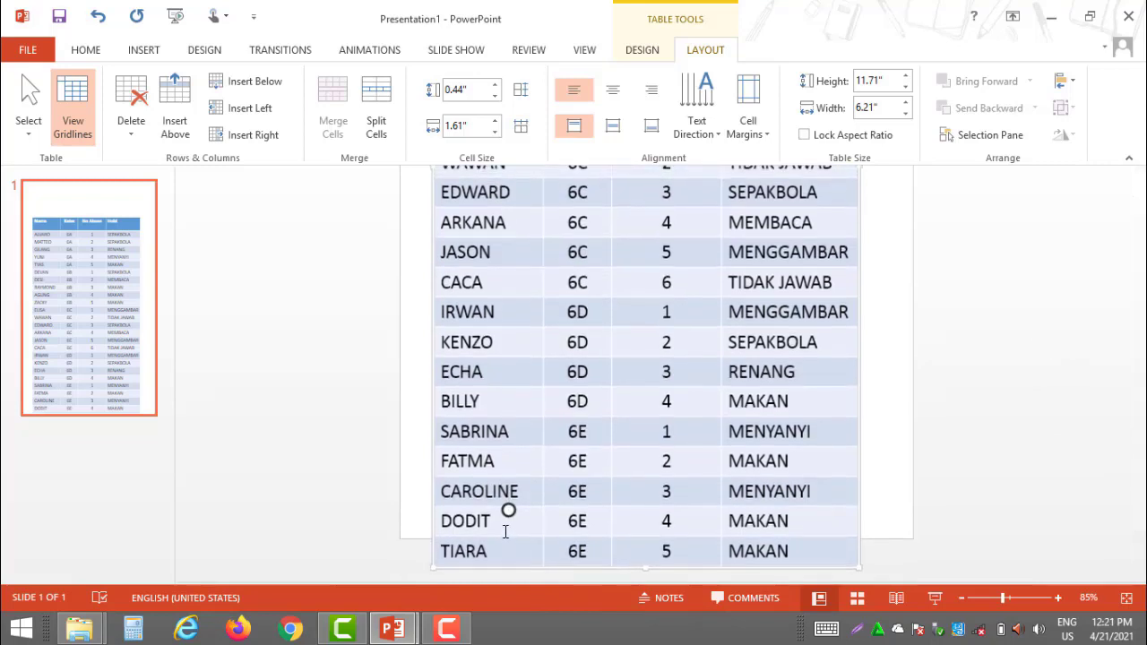
pyautogui.click(492, 551)
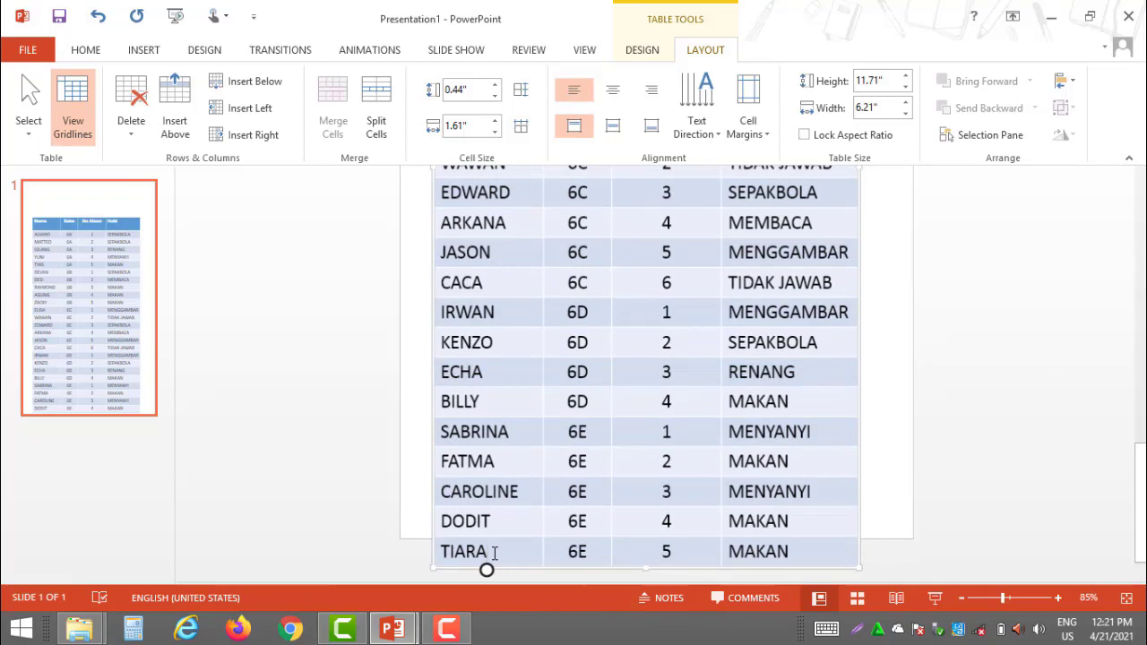
pyautogui.scroll(7, 504, 545)
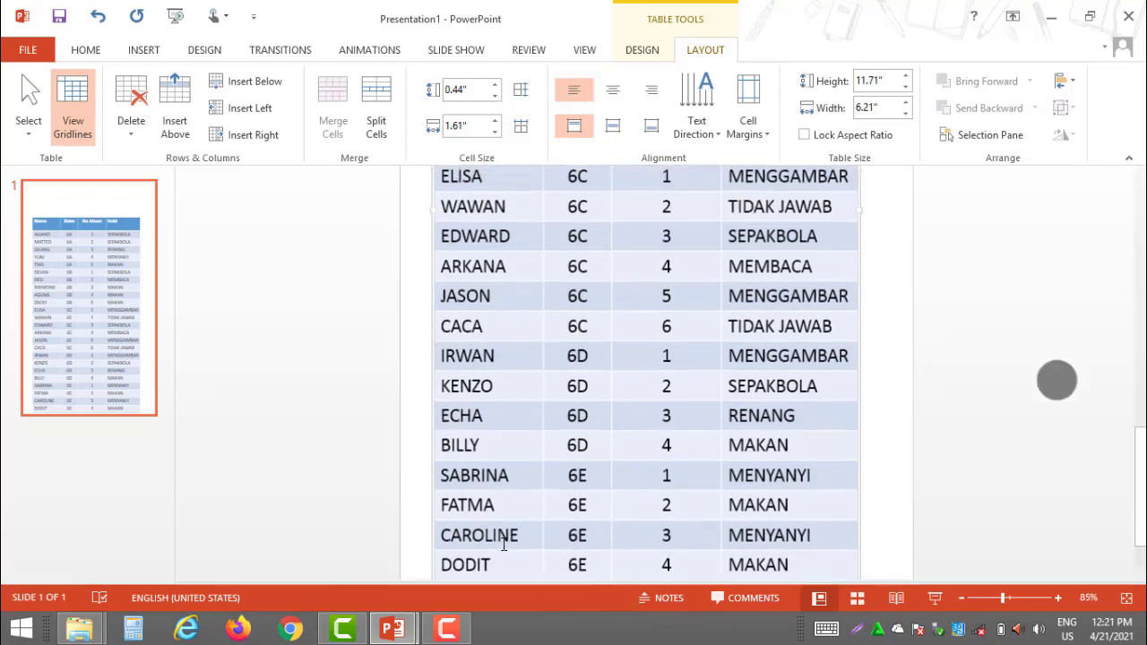
pyautogui.scroll(5, 503, 545)
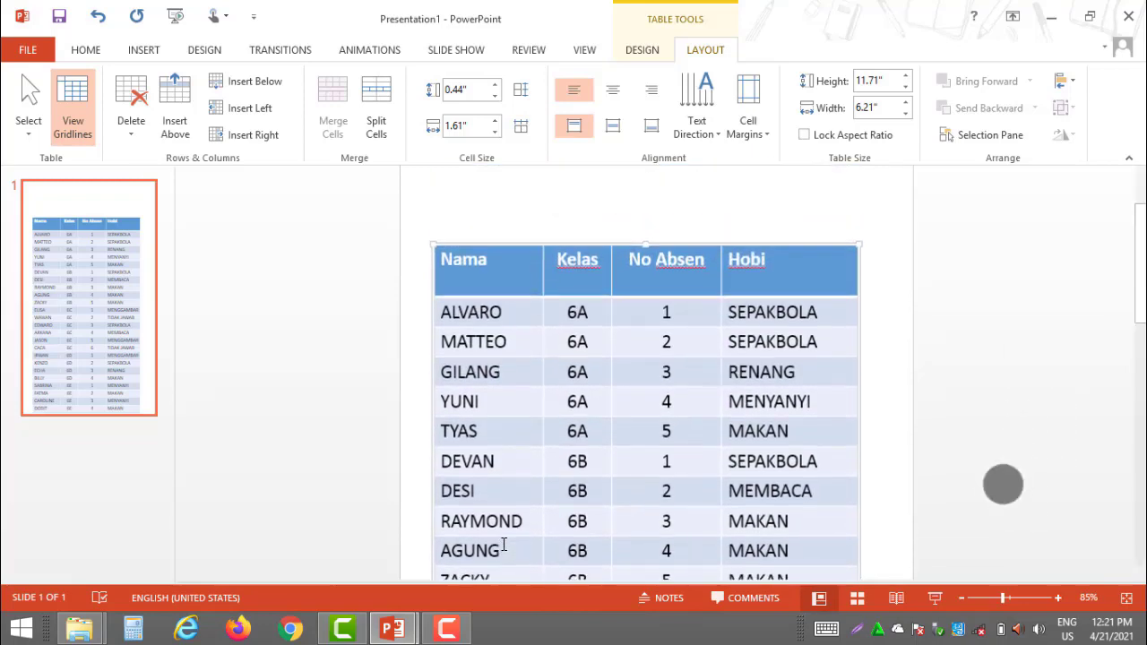
# Step: Move the whole table up and slightly sideways so it fits inside the slide with even side margins
pyautogui.scroll(-4, 504, 545)
pyautogui.scroll(2, 504, 545)
pyautogui.scroll(-5, 503, 545)
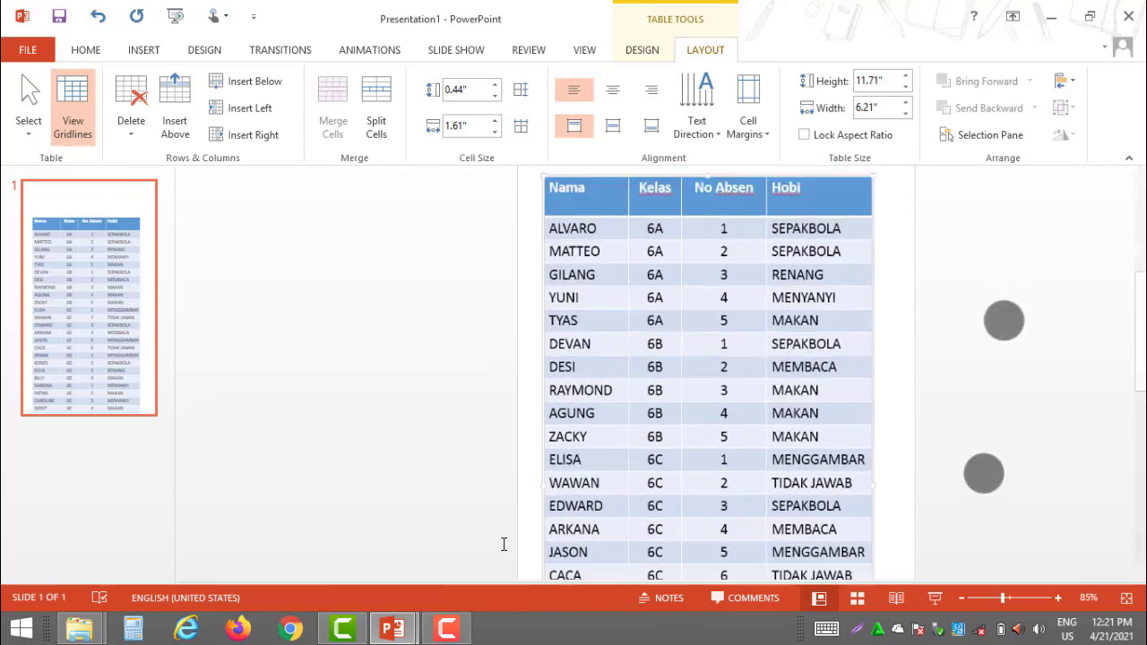
pyautogui.scroll(-1, 504, 545)
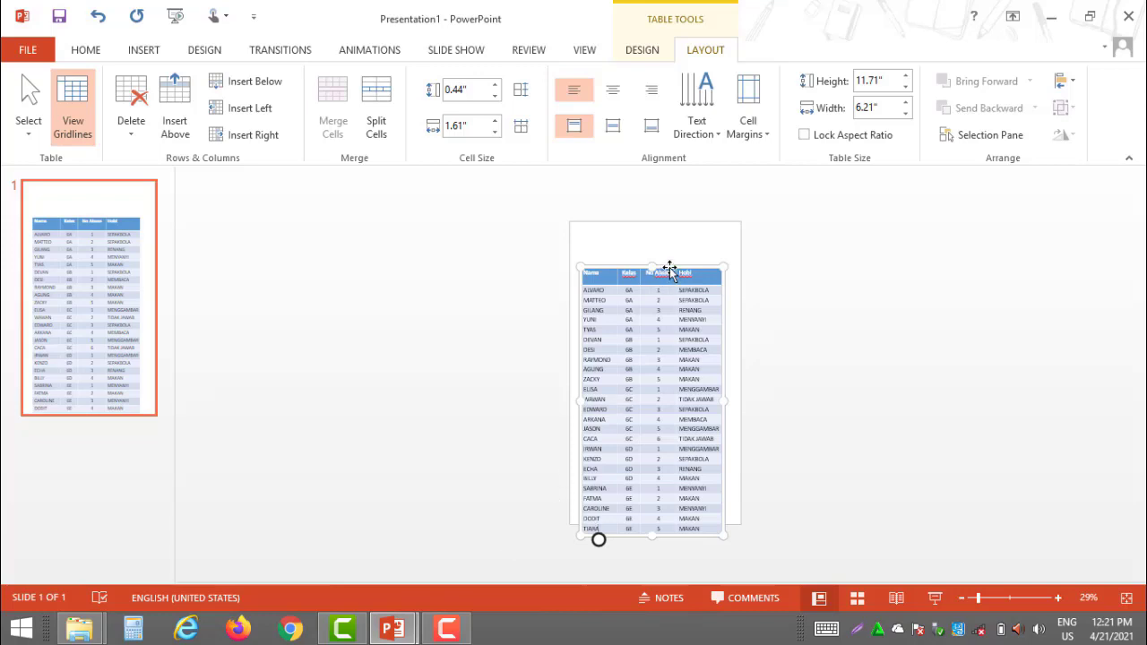
pyautogui.keyDown('shift'); pyautogui.click(669, 260); pyautogui.keyUp('shift')
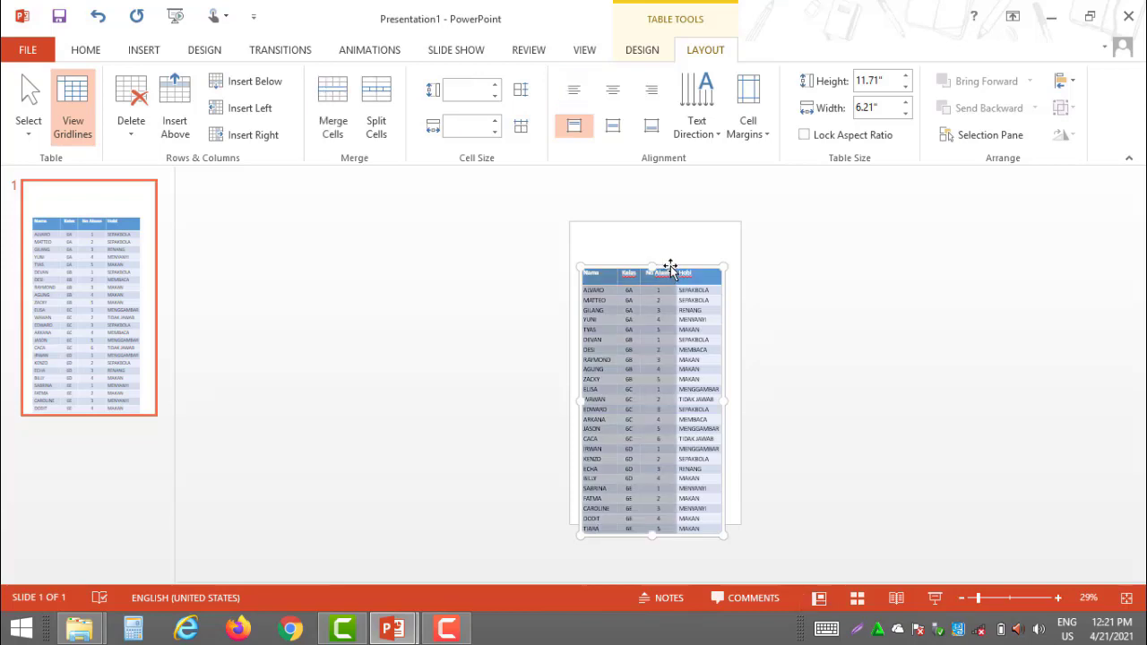
pyautogui.moveTo(669, 266); pyautogui.dragTo(672, 249)
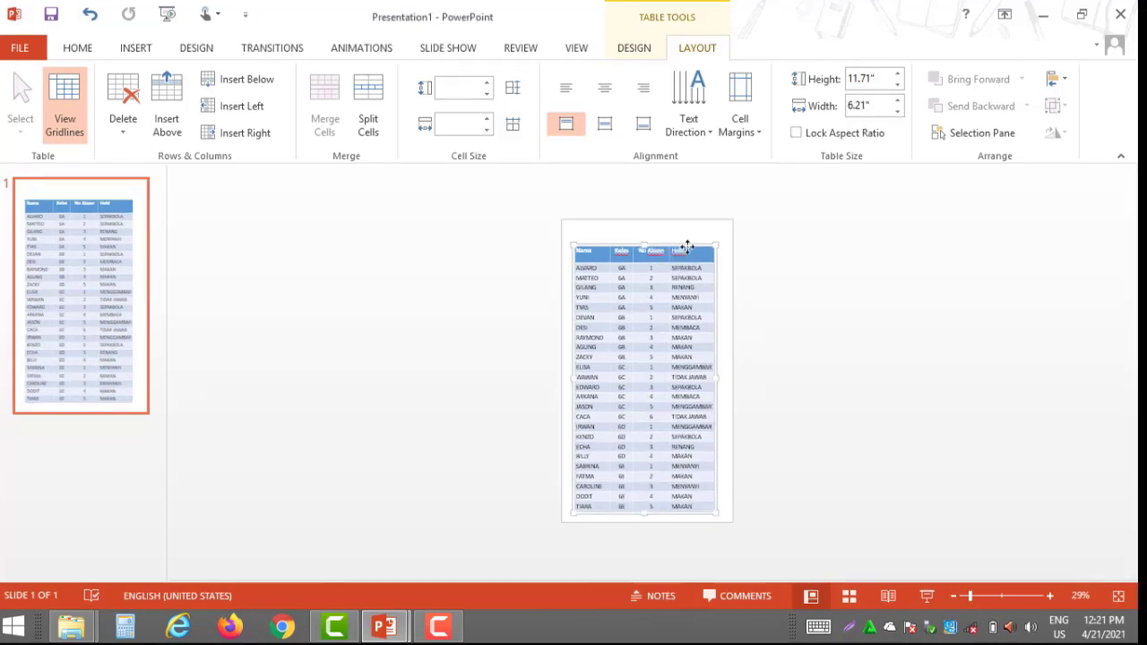
pyautogui.moveTo(686, 248); pyautogui.dragTo(689, 248)
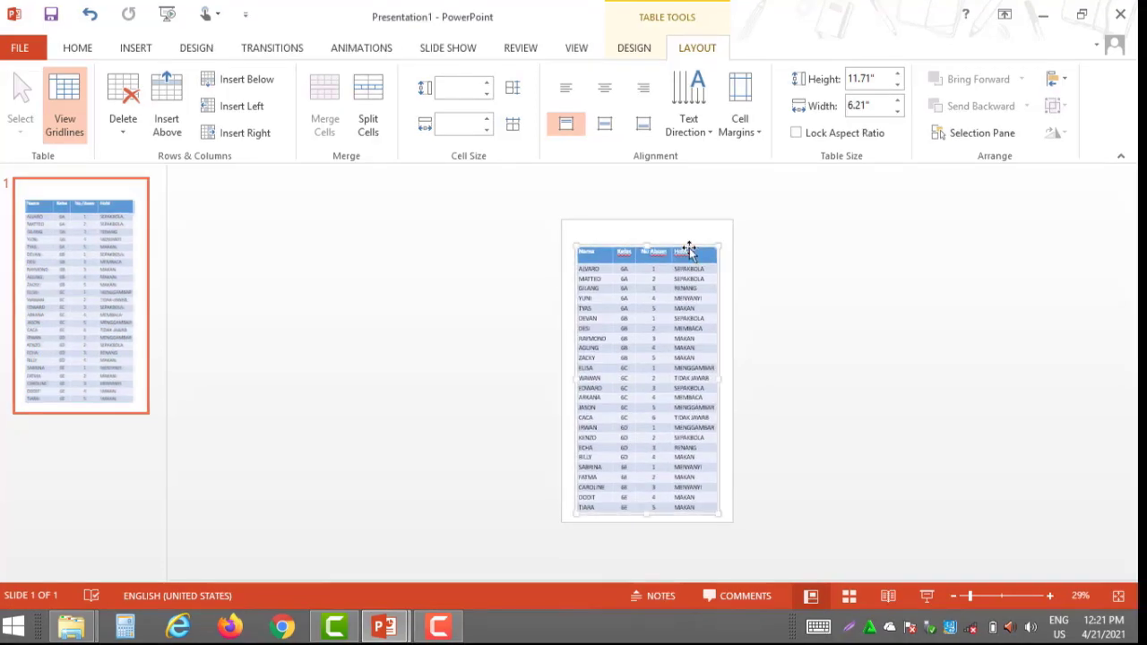